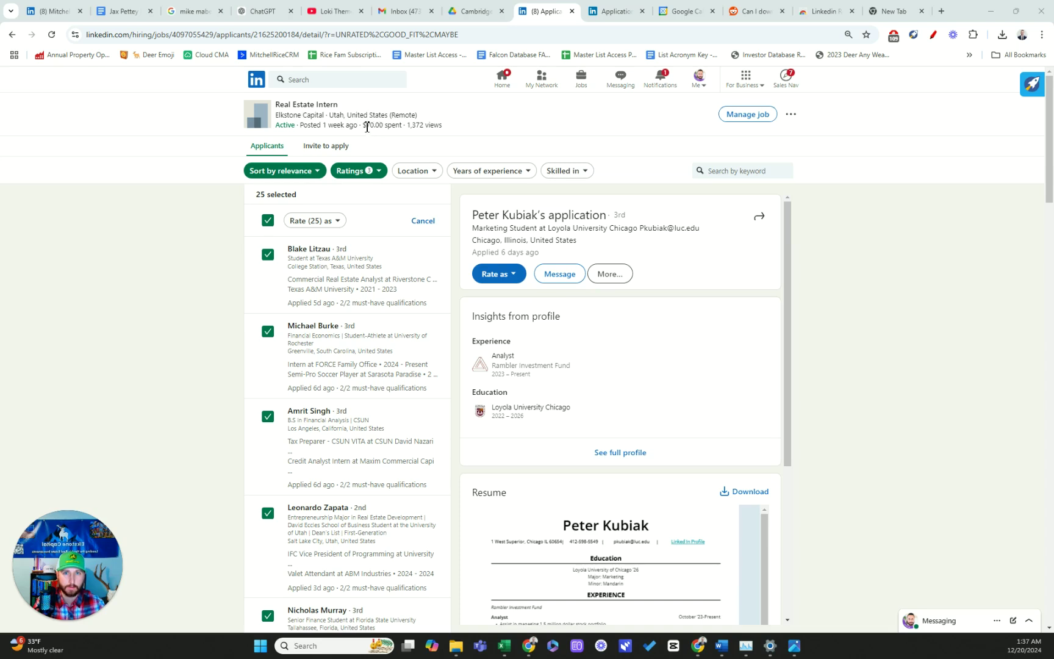
Highlight the job posting's amount spent and view count, then scroll the page to review it.
{"action": "left_click_drag", "start_coordinate": [367, 127], "coordinate": [387, 127]}
{"action": "left_click_drag", "start_coordinate": [417, 129], "coordinate": [437, 134]}
{"action": "left_click", "coordinate": [480, 133]}
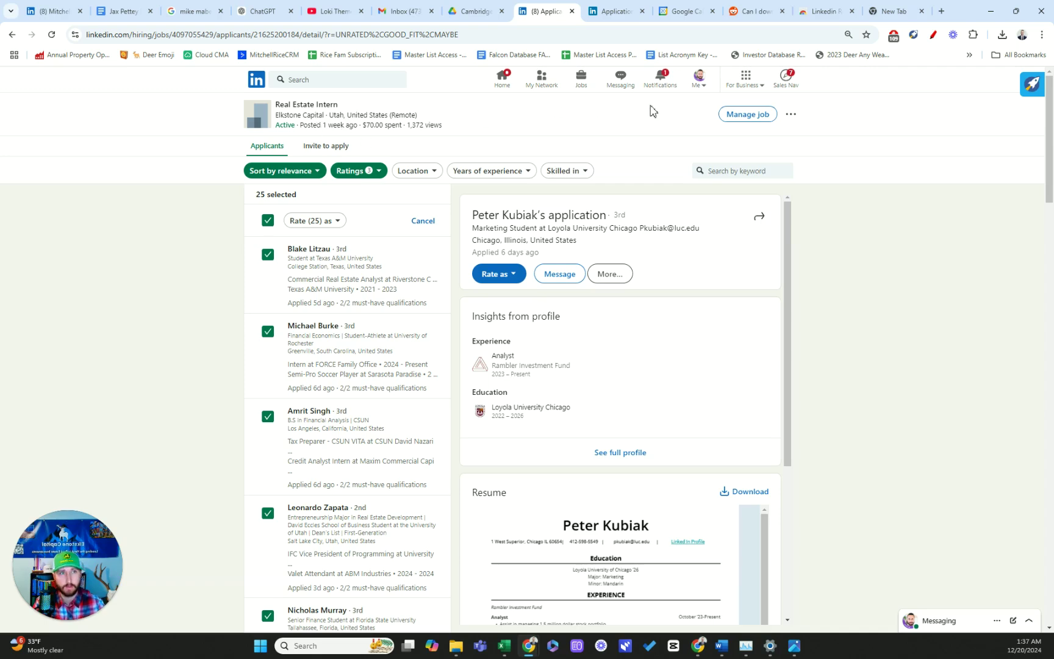
{"action": "scroll", "coordinate": [318, 281], "scroll_direction": "down", "scroll_amount": 12}
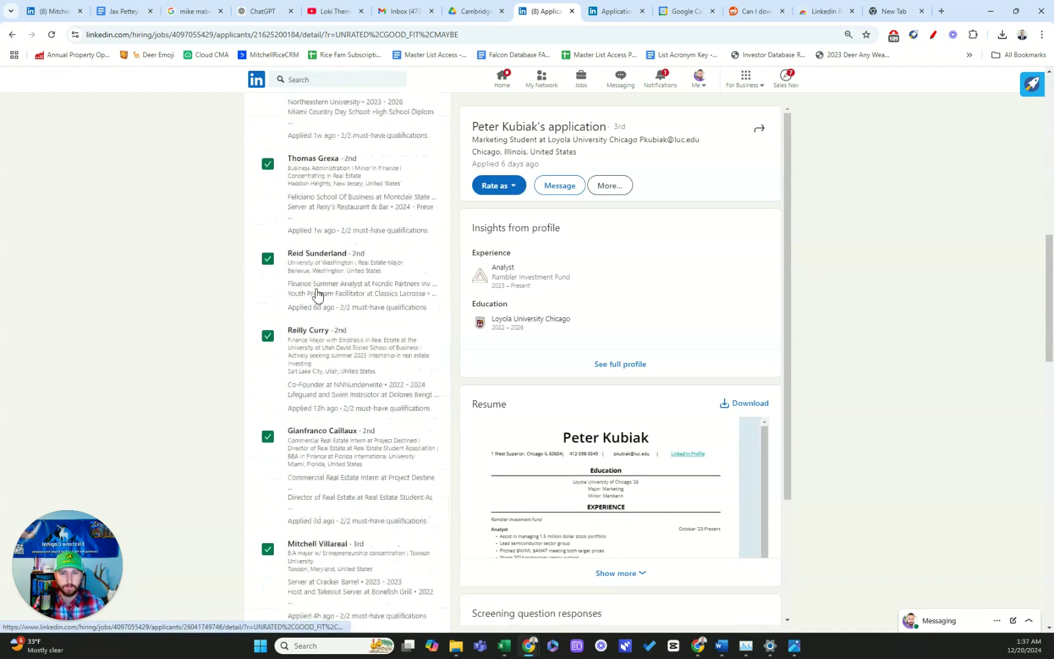
{"action": "scroll", "coordinate": [317, 295], "scroll_direction": "down", "scroll_amount": 10}
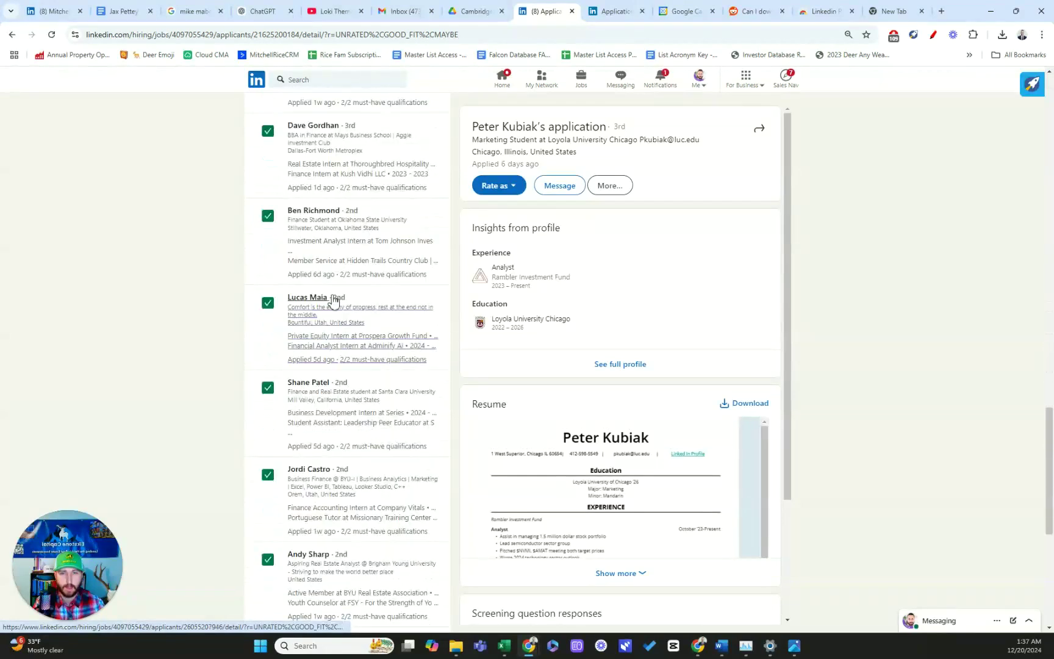
{"action": "scroll", "coordinate": [377, 305], "scroll_direction": "up", "scroll_amount": 2}
{"action": "scroll", "coordinate": [377, 305], "scroll_direction": "up", "scroll_amount": 15}
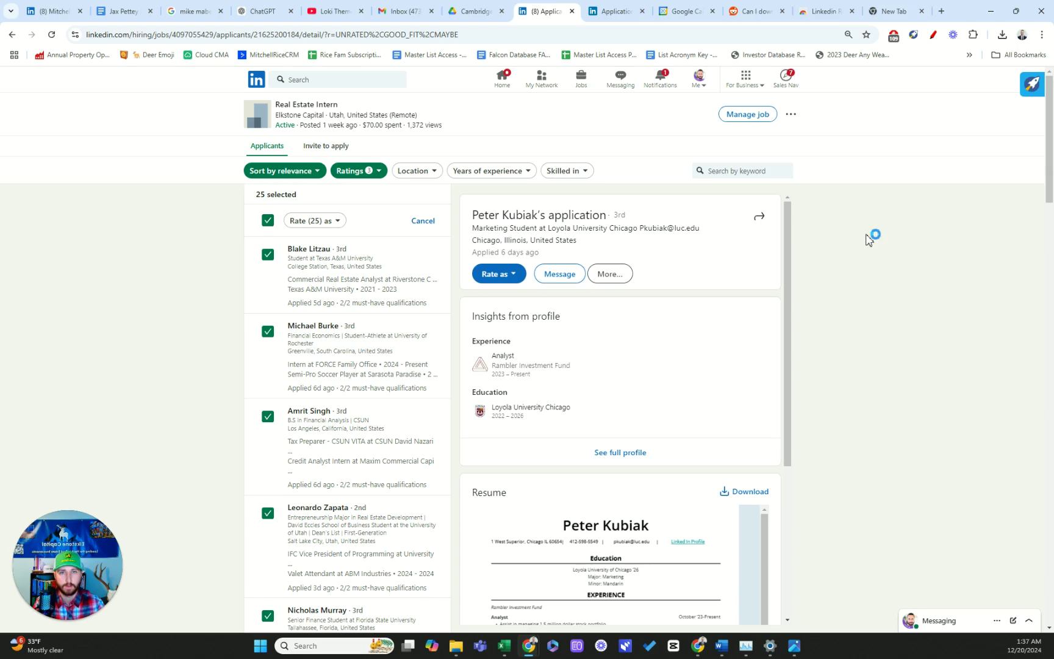
{"action": "left_click", "coordinate": [761, 12]}
{"action": "scroll", "coordinate": [501, 218], "scroll_direction": "up", "scroll_amount": 5}
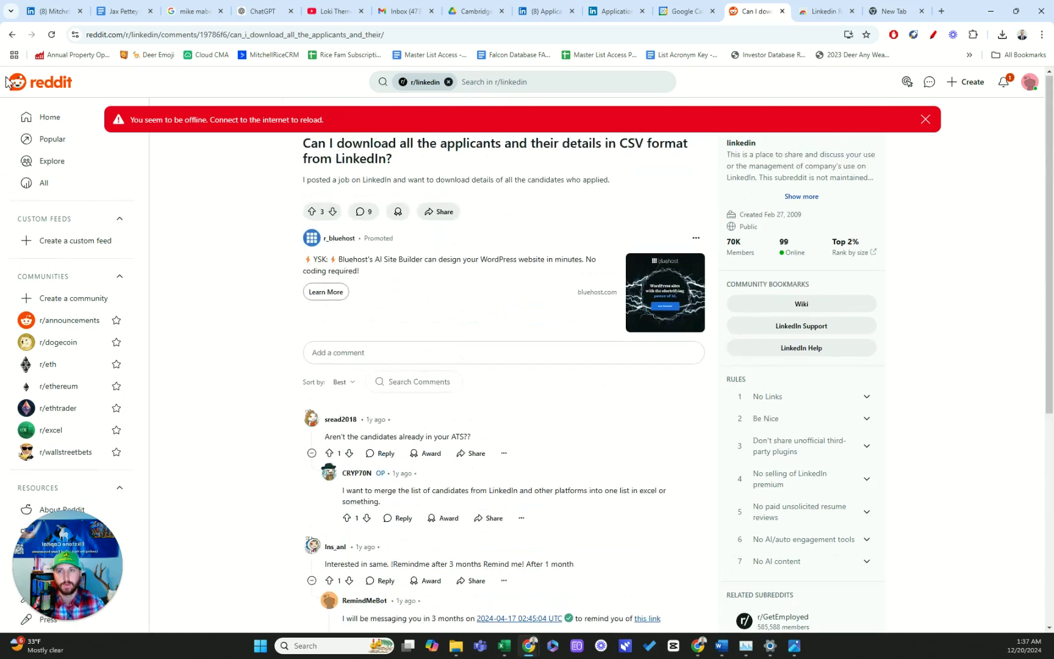
{"action": "scroll", "coordinate": [385, 262], "scroll_direction": "down", "scroll_amount": 5}
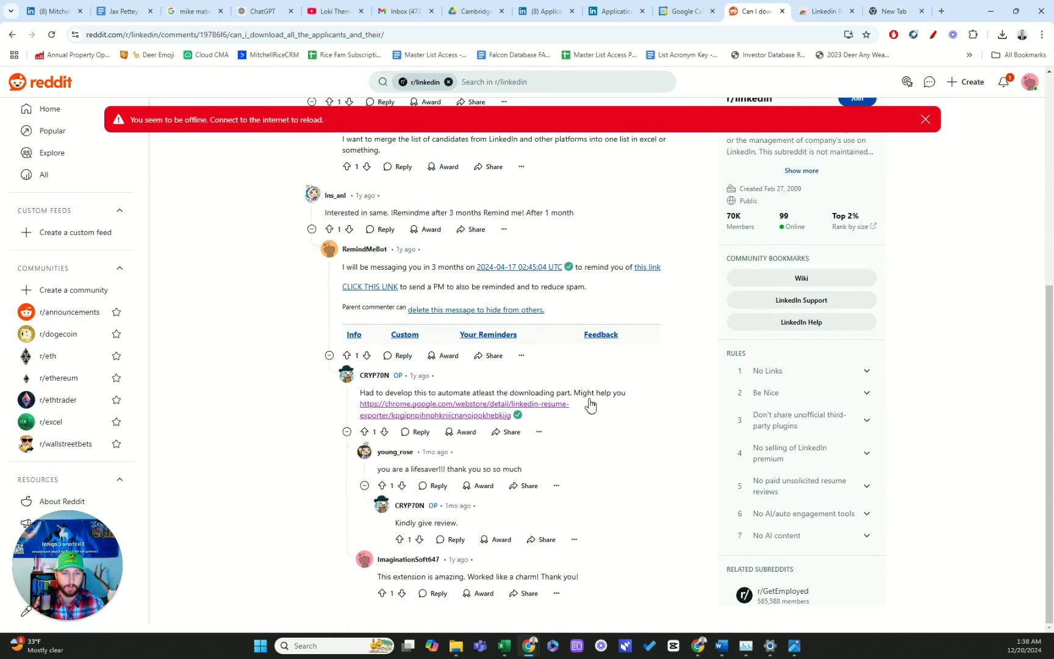
{"action": "left_click", "coordinate": [821, 19]}
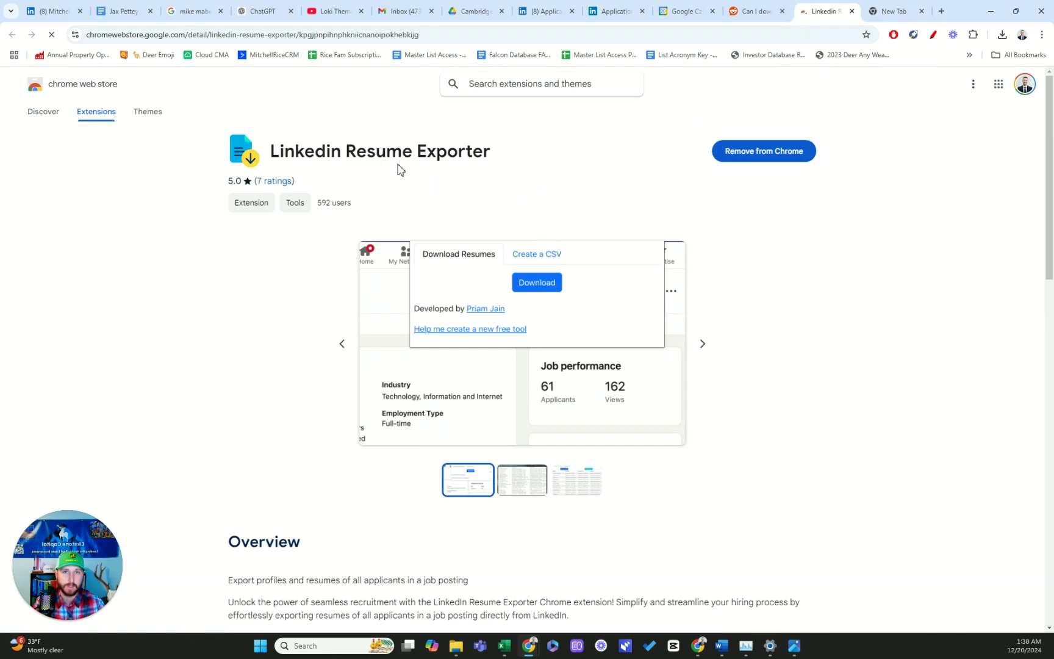
Look over the Linkedin Resume Exporter Web Store listing, then go to the LinkedIn help article.
{"action": "scroll", "coordinate": [770, 239], "scroll_direction": "down", "scroll_amount": 5}
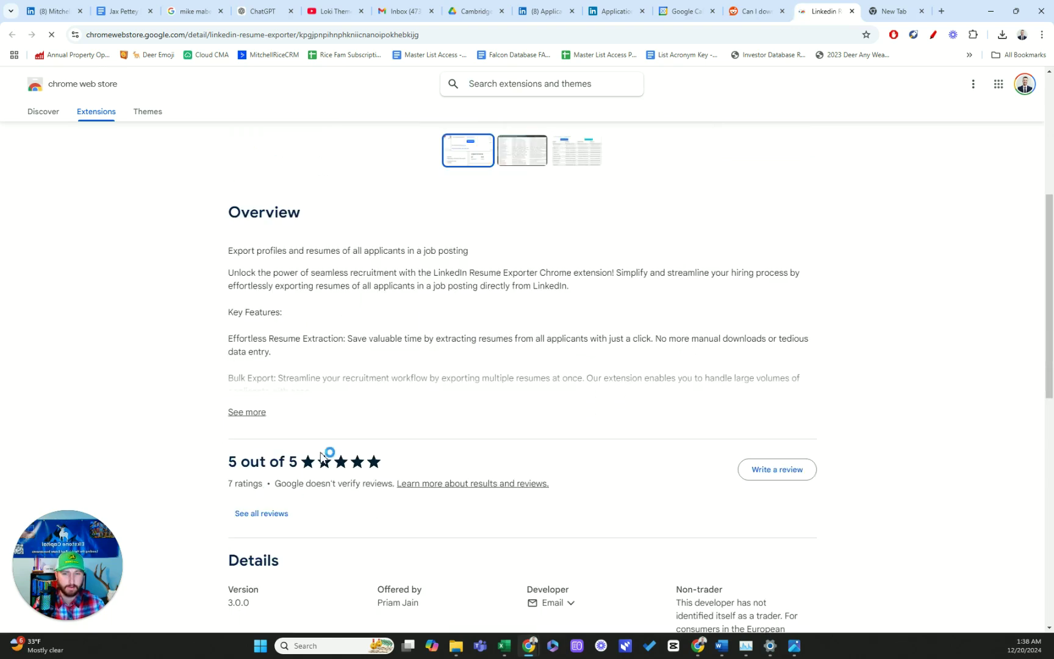
{"action": "scroll", "coordinate": [388, 409], "scroll_direction": "up", "scroll_amount": 3}
{"action": "scroll", "coordinate": [463, 366], "scroll_direction": "up", "scroll_amount": 2}
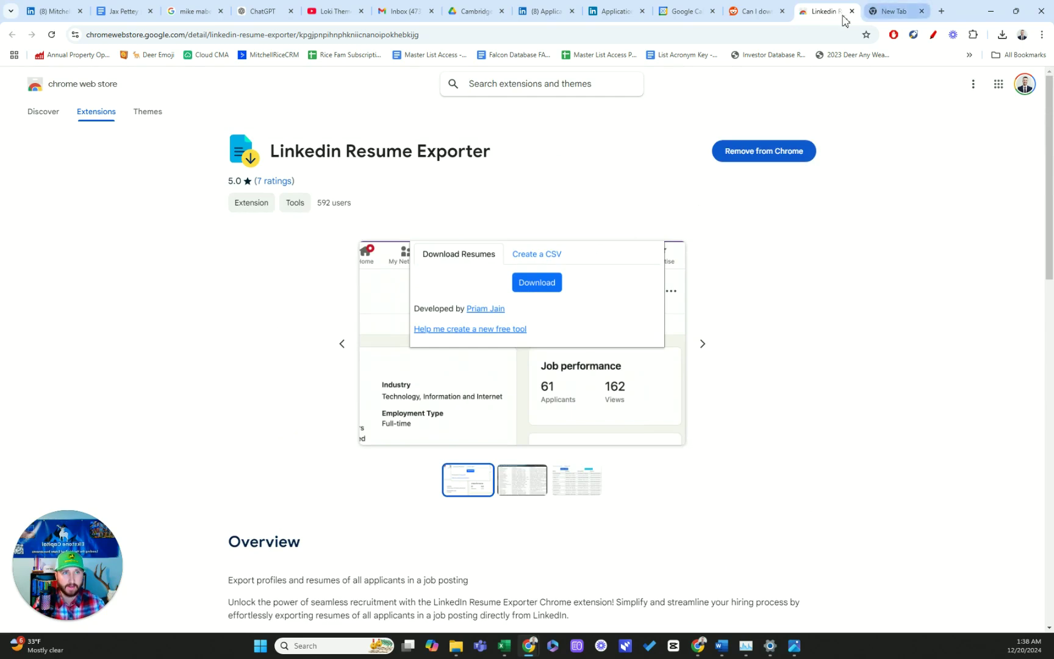
{"action": "left_click", "coordinate": [613, 13]}
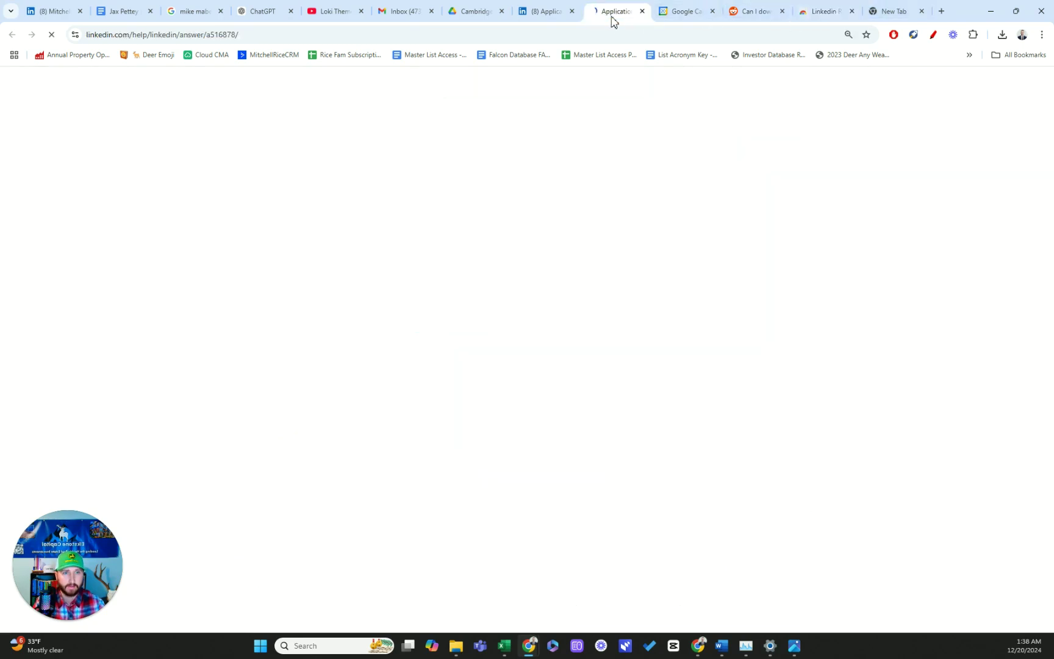
Return to the Real Estate Intern applicant list and glance at the installed extensions.
{"action": "left_click", "coordinate": [553, 18]}
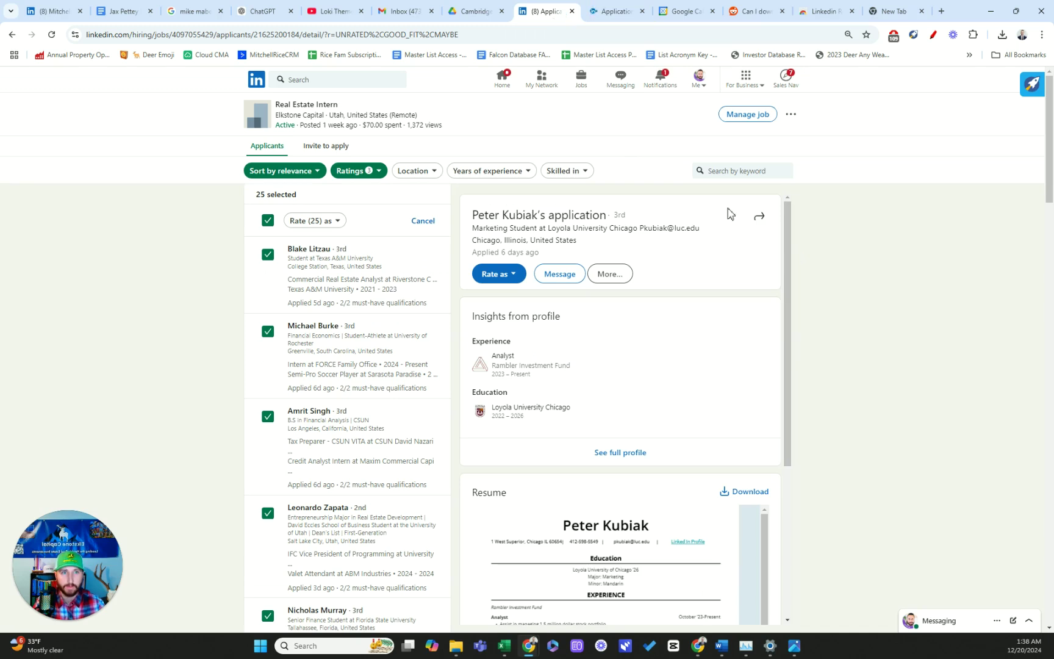
{"action": "left_click", "coordinate": [973, 34]}
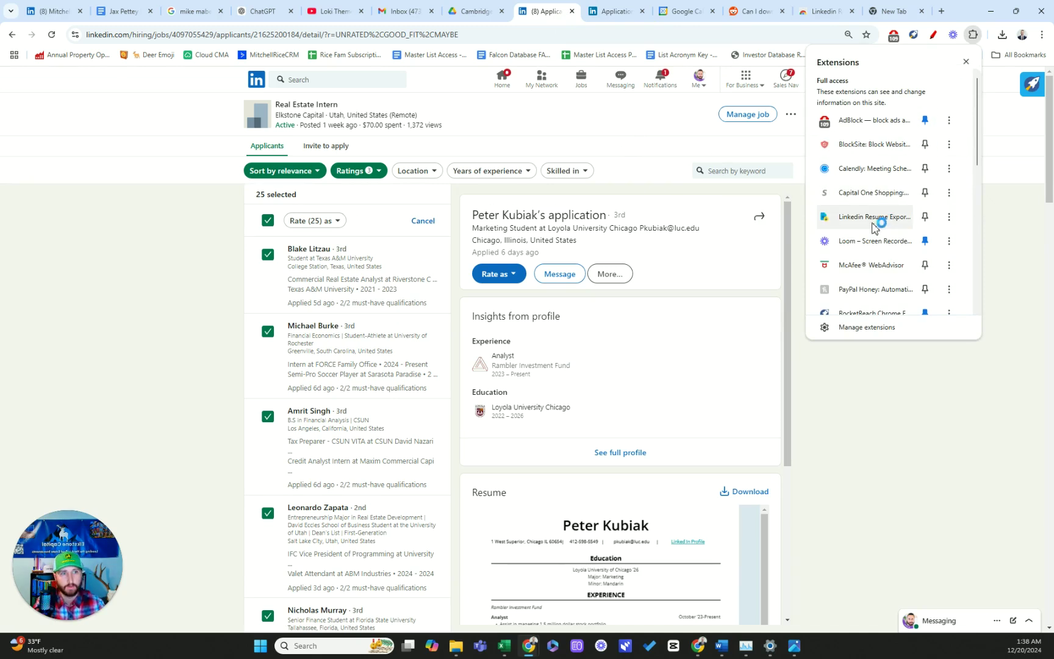
{"action": "left_click", "coordinate": [183, 253]}
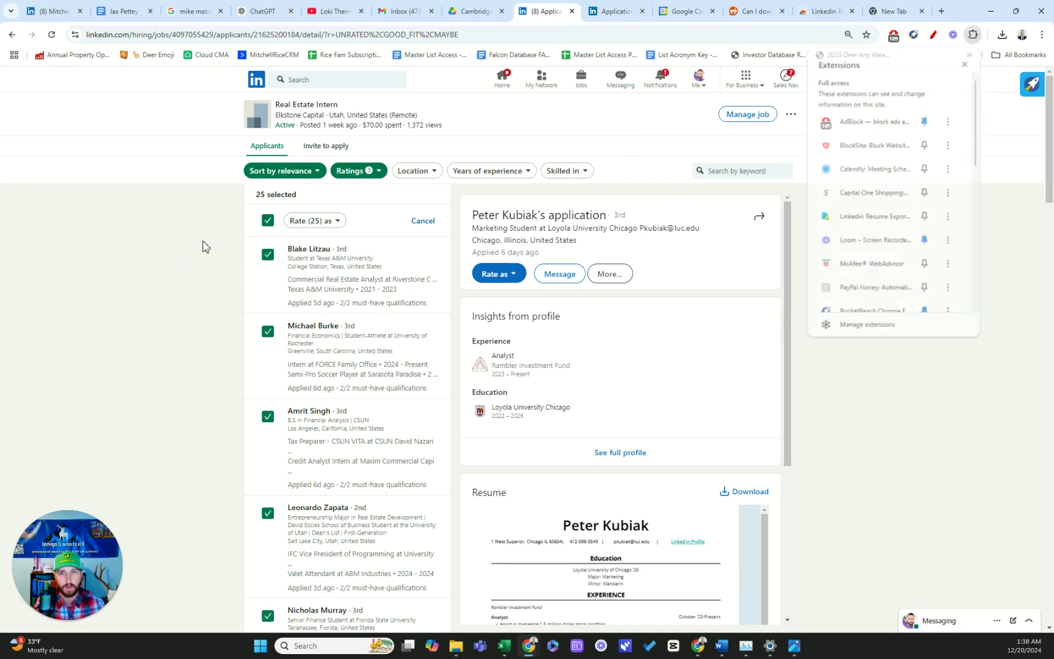
Deselect and reselect all 25 applicants, then bring up the extensions list.
{"action": "left_click", "coordinate": [268, 220]}
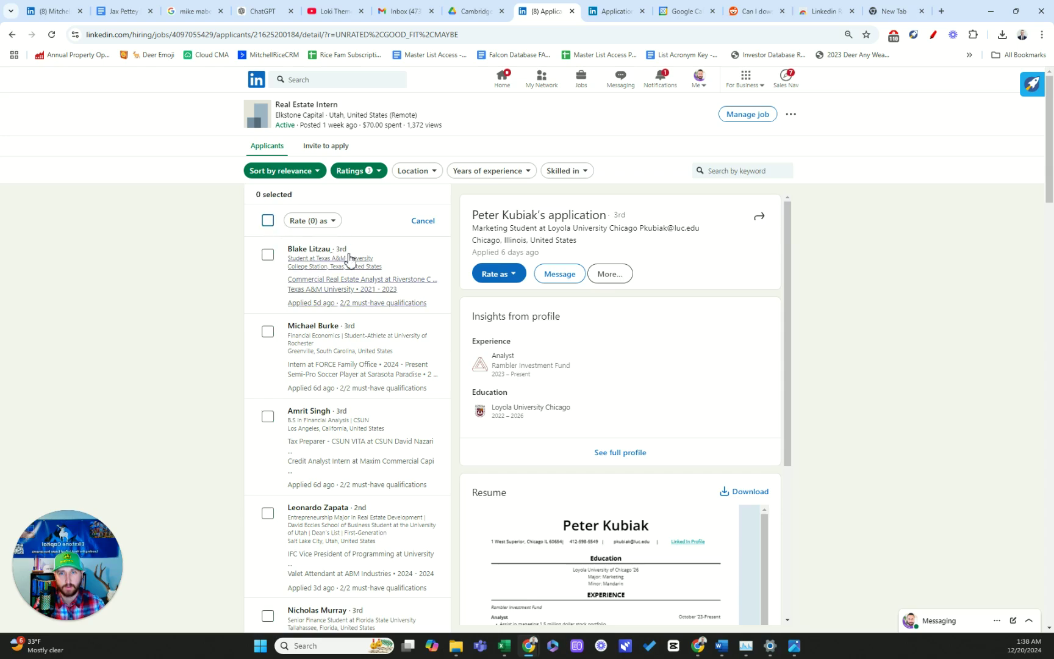
{"action": "scroll", "coordinate": [345, 293], "scroll_direction": "down", "scroll_amount": 10}
{"action": "scroll", "coordinate": [343, 332], "scroll_direction": "down", "scroll_amount": 10}
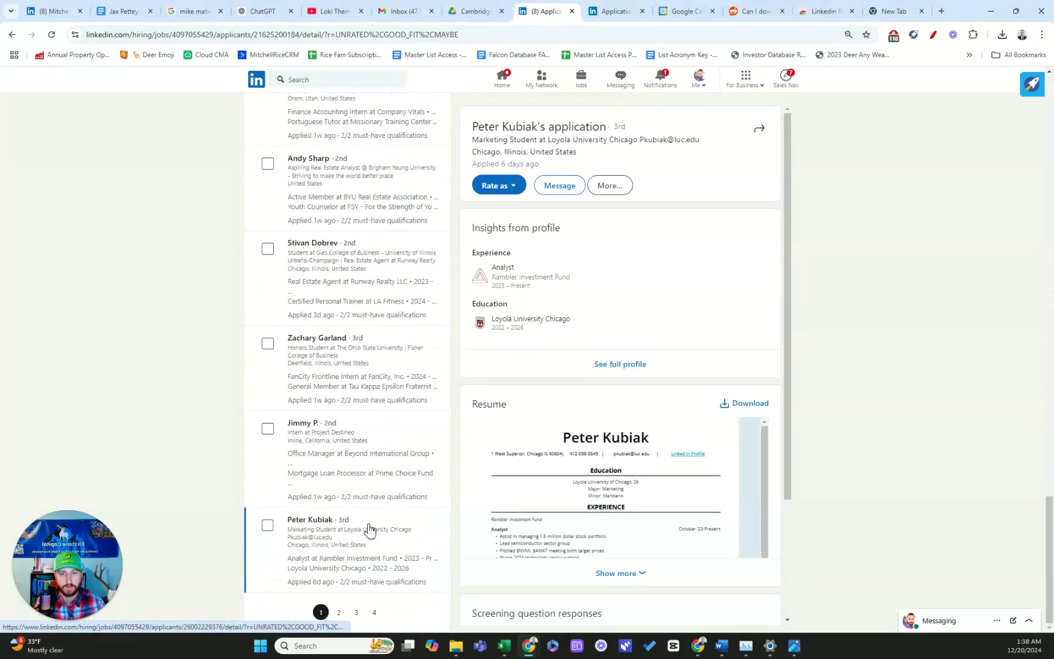
{"action": "scroll", "coordinate": [370, 529], "scroll_direction": "up", "scroll_amount": 13}
{"action": "scroll", "coordinate": [301, 256], "scroll_direction": "up", "scroll_amount": 8}
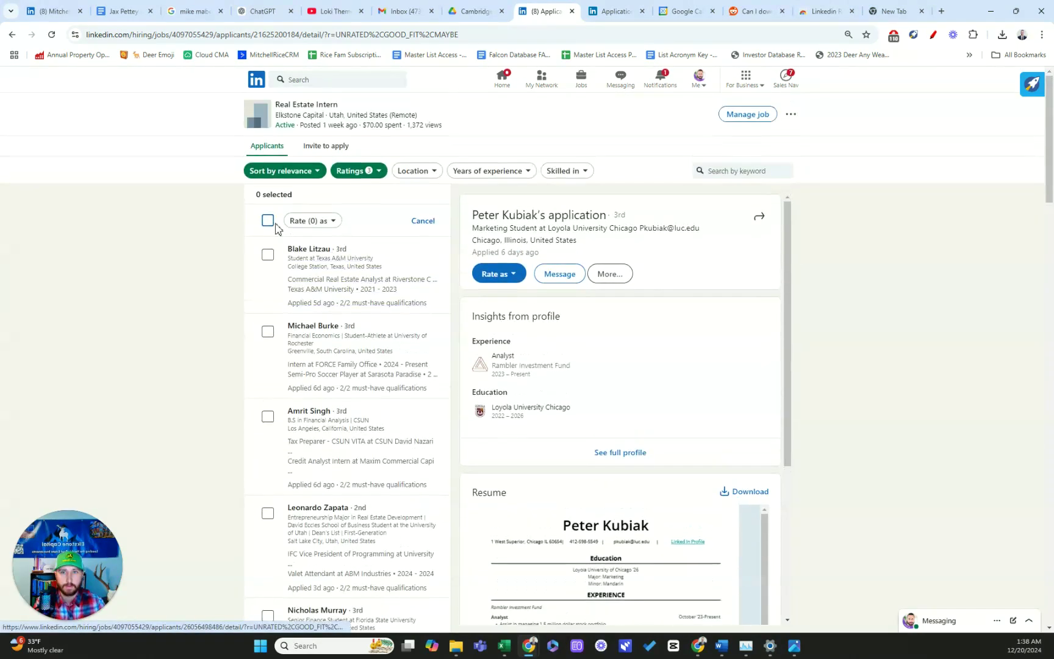
{"action": "left_click", "coordinate": [267, 220]}
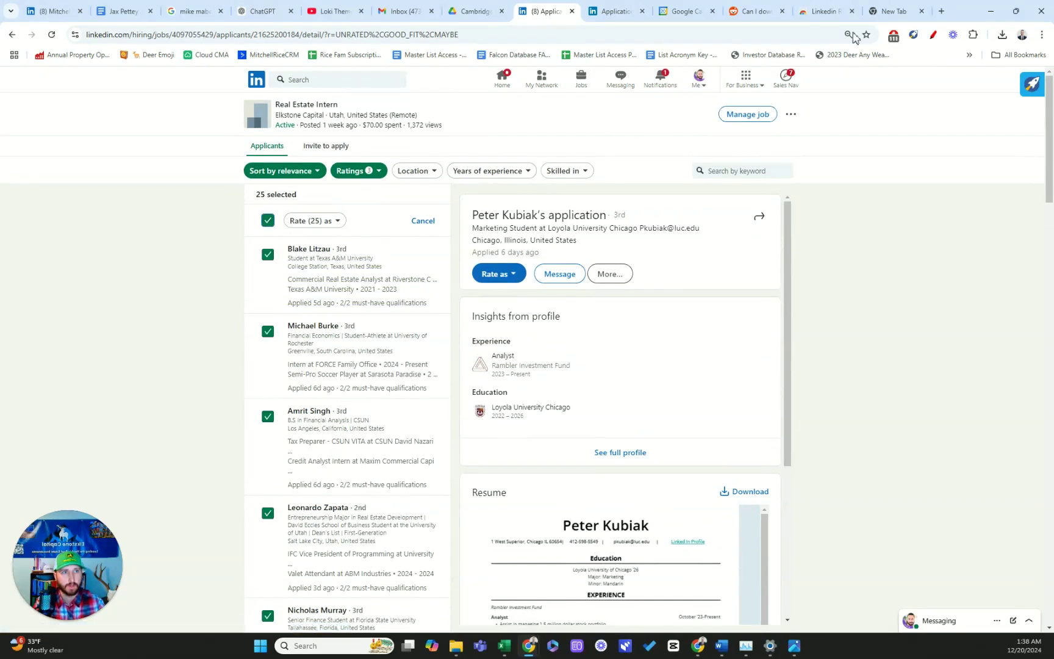
{"action": "left_click", "coordinate": [976, 35]}
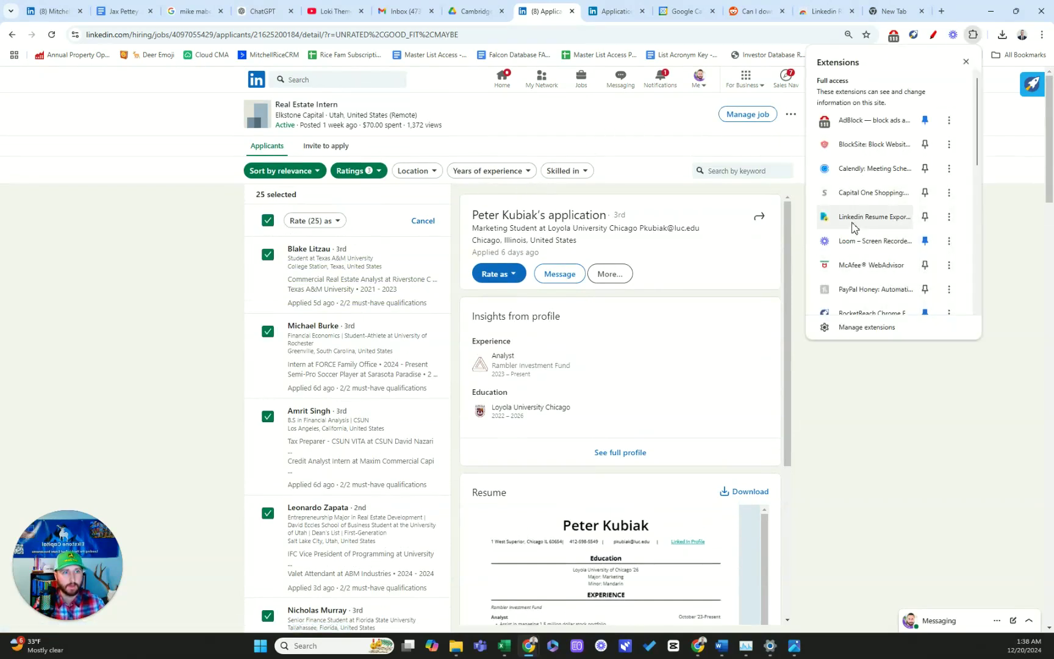
Launch Linkedin Resume Exporter and start a CSV of the selected applicants from its Create a CSV tab.
{"action": "left_click", "coordinate": [856, 222]}
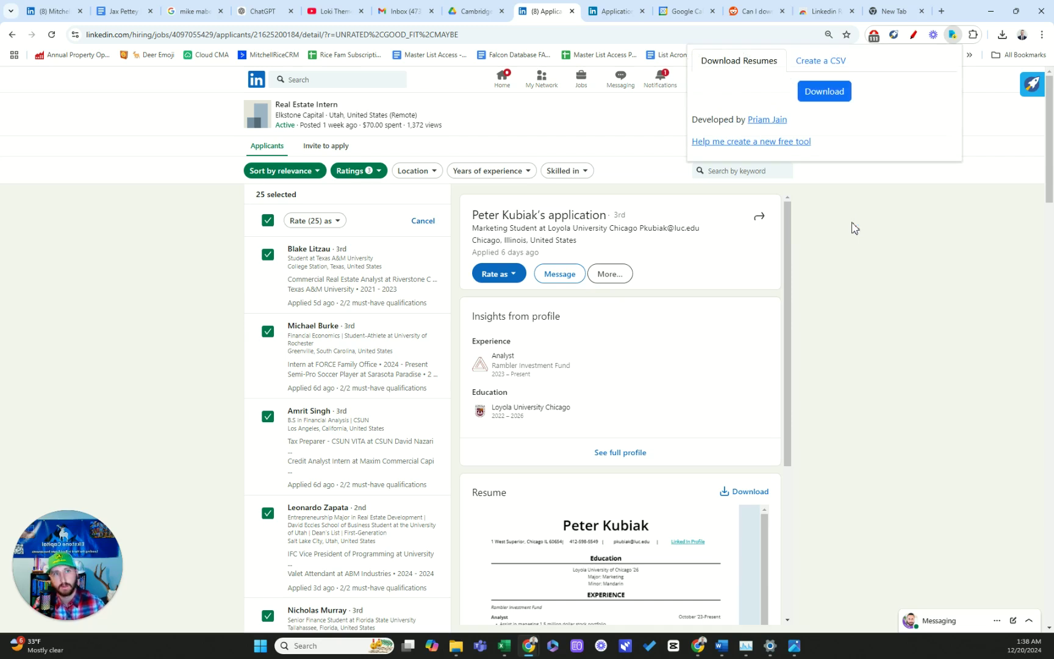
{"action": "left_click", "coordinate": [818, 62]}
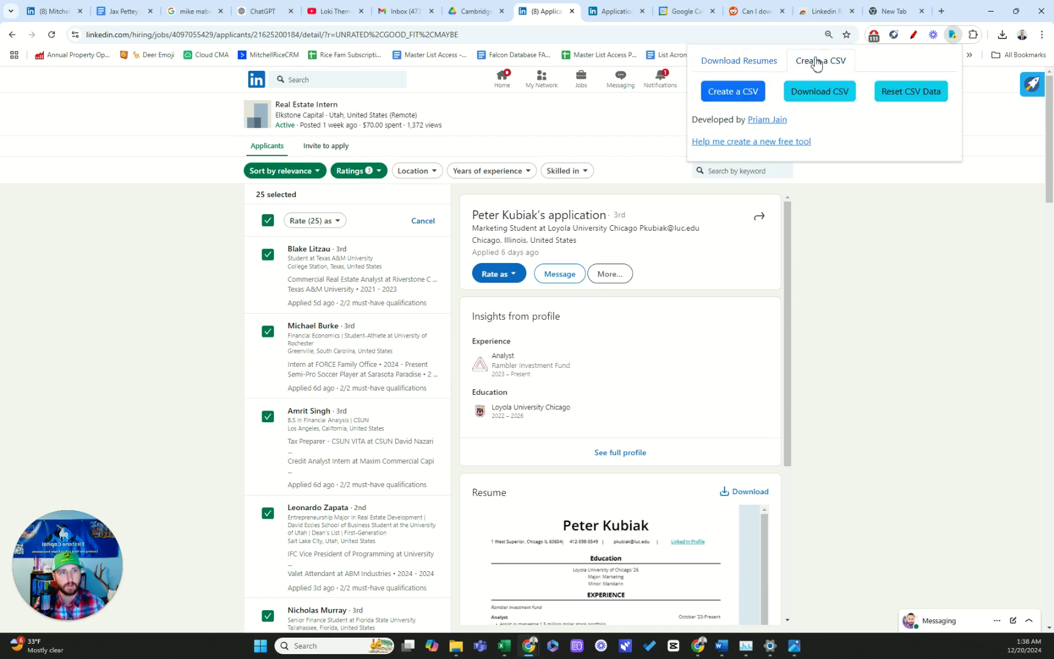
{"action": "left_click", "coordinate": [821, 94]}
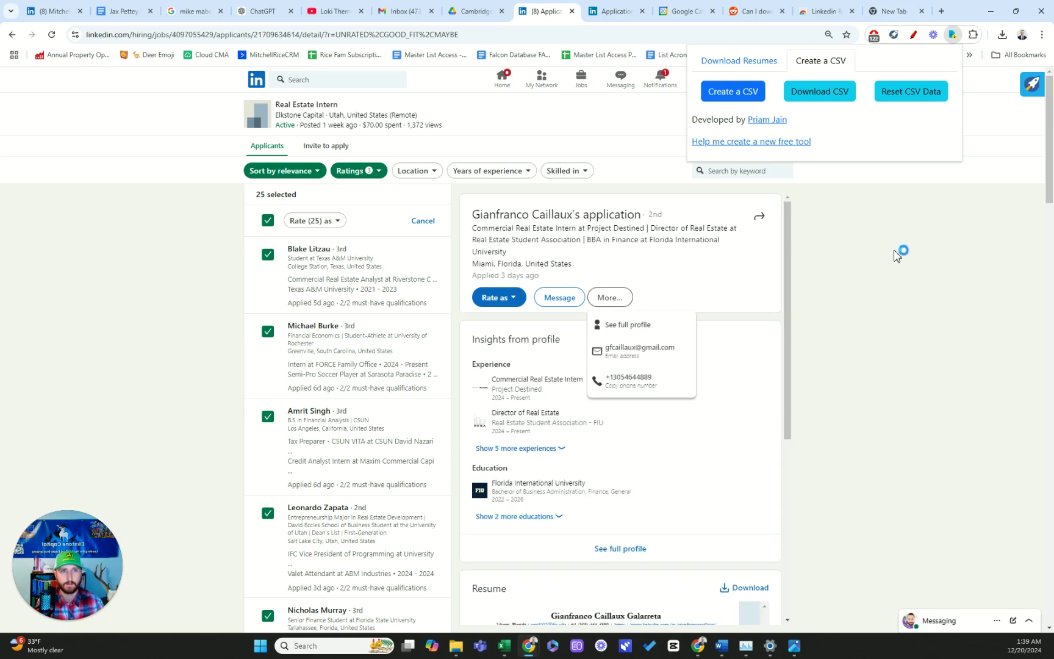
Wait in the Reddit, Calendar and help tabs, then return to the applicants' finished CSV table.
{"action": "left_click", "coordinate": [763, 12]}
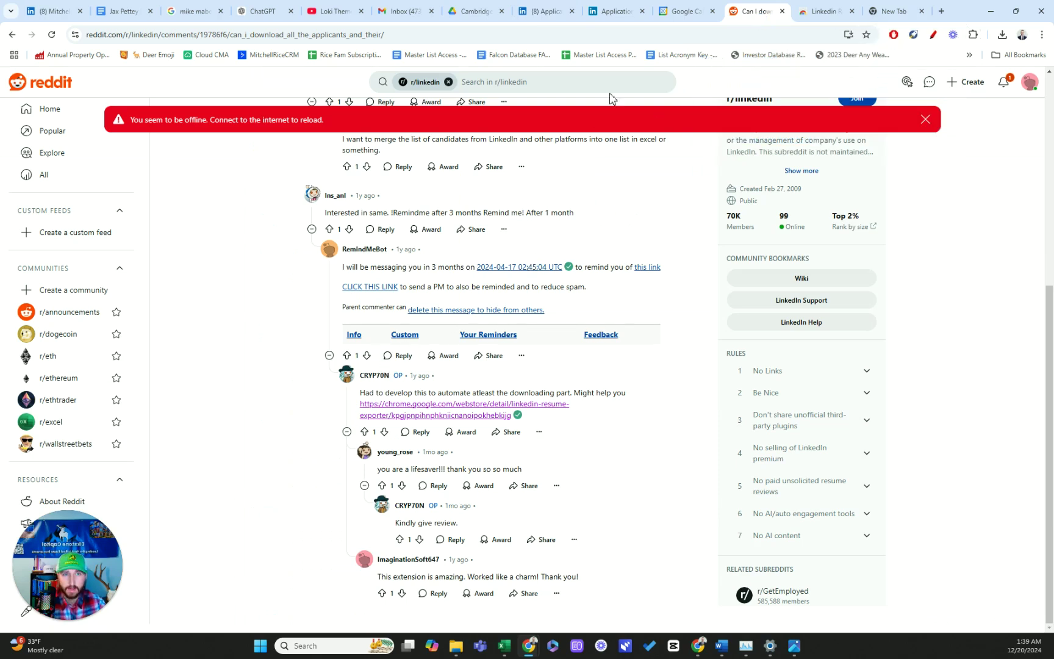
{"action": "left_click", "coordinate": [679, 12]}
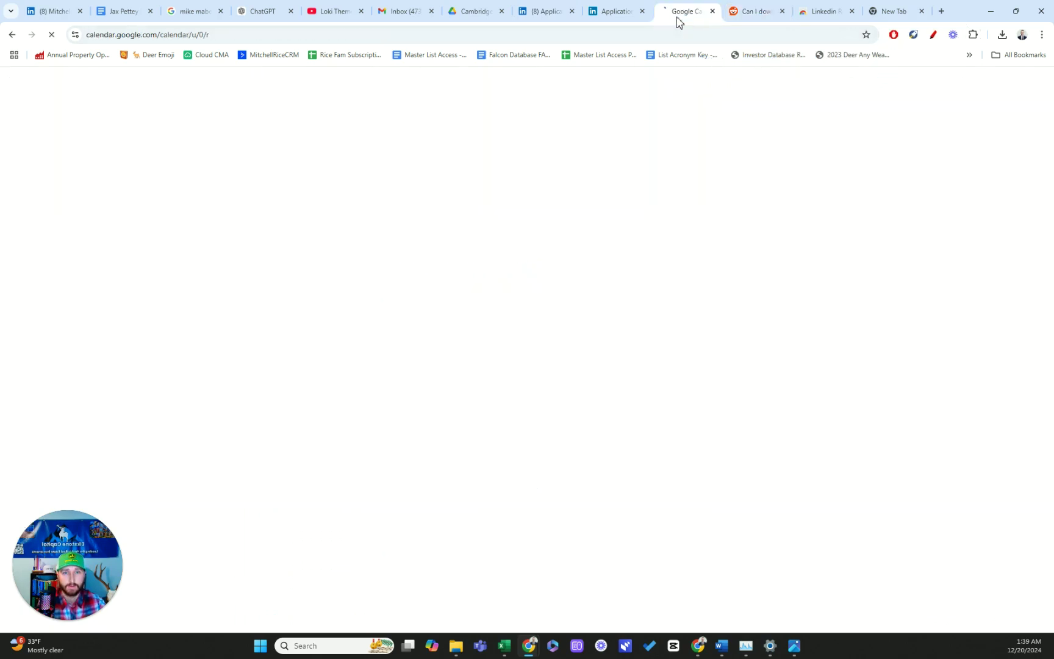
{"action": "left_click", "coordinate": [611, 18]}
{"action": "left_click", "coordinate": [548, 17]}
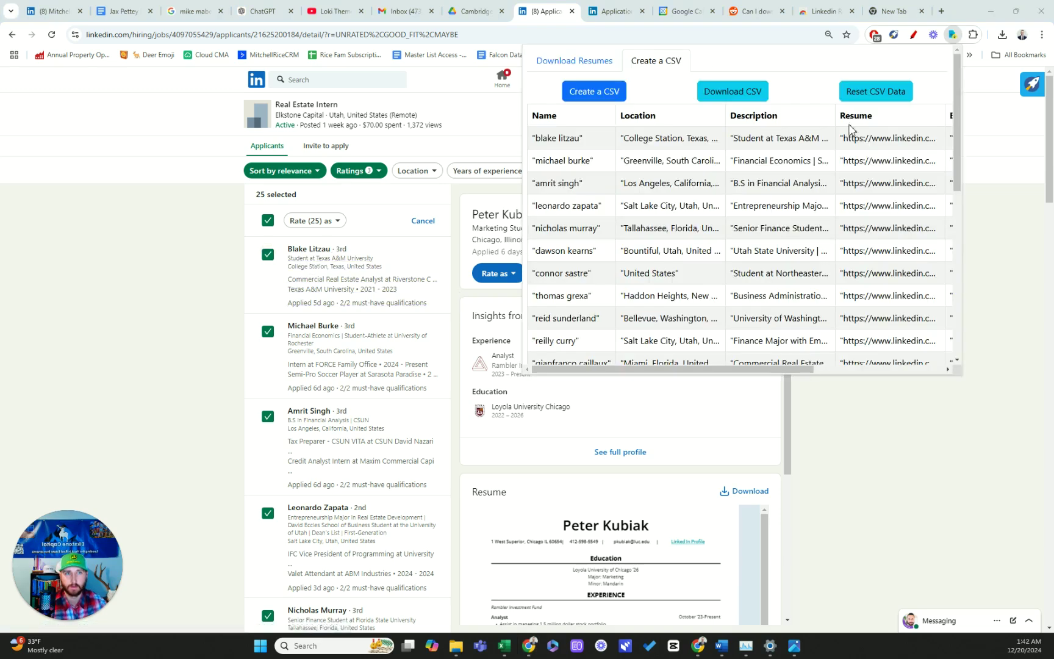
Download the applicants CSV with Email and Phone columns and open linkedin-applicants (1).csv.
{"action": "mouse_move", "coordinate": [753, 369]}
{"action": "left_mouse_down"}
{"action": "mouse_move", "coordinate": [947, 378]}
{"action": "mouse_move", "coordinate": [612, 369]}
{"action": "mouse_move", "coordinate": [767, 377]}
{"action": "left_mouse_up"}
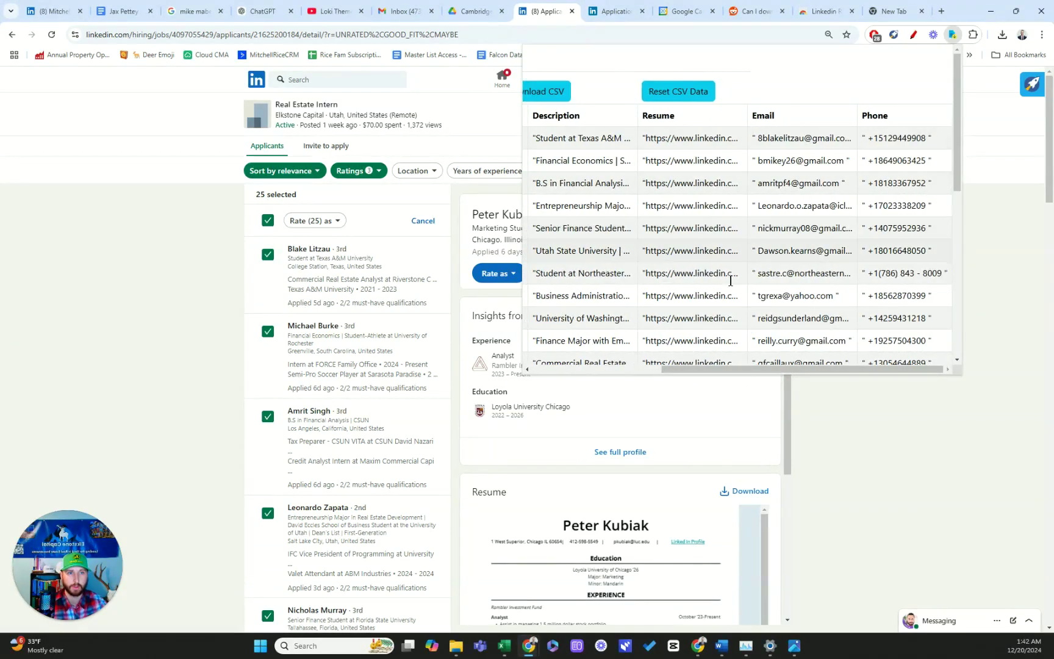
{"action": "left_click_drag", "start_coordinate": [749, 375], "coordinate": [604, 373]}
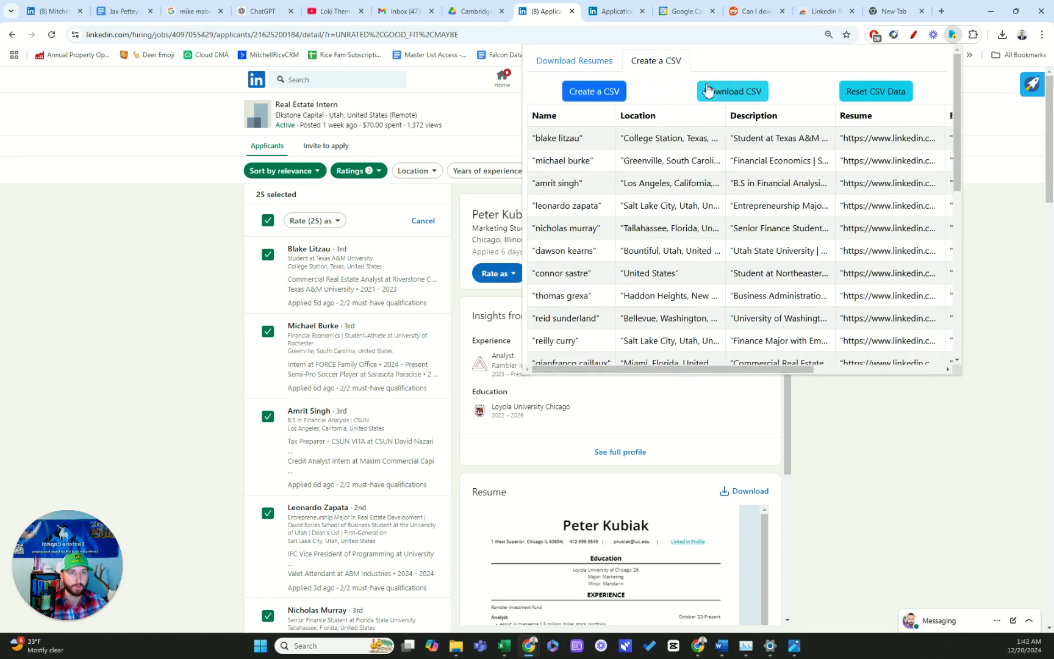
{"action": "left_click", "coordinate": [726, 91]}
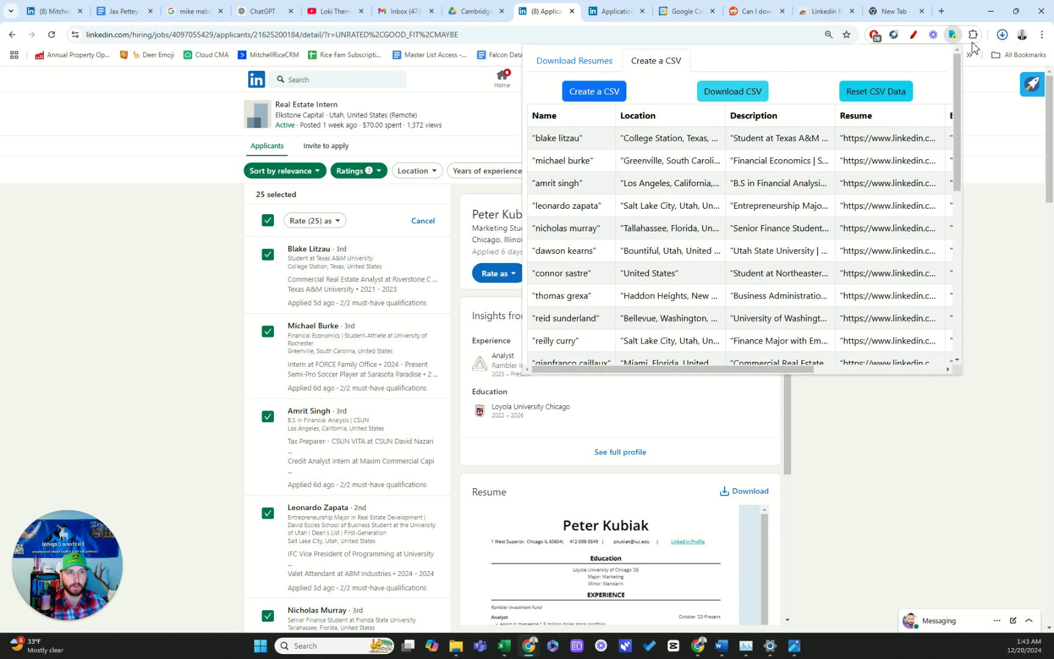
{"action": "left_click", "coordinate": [1002, 35]}
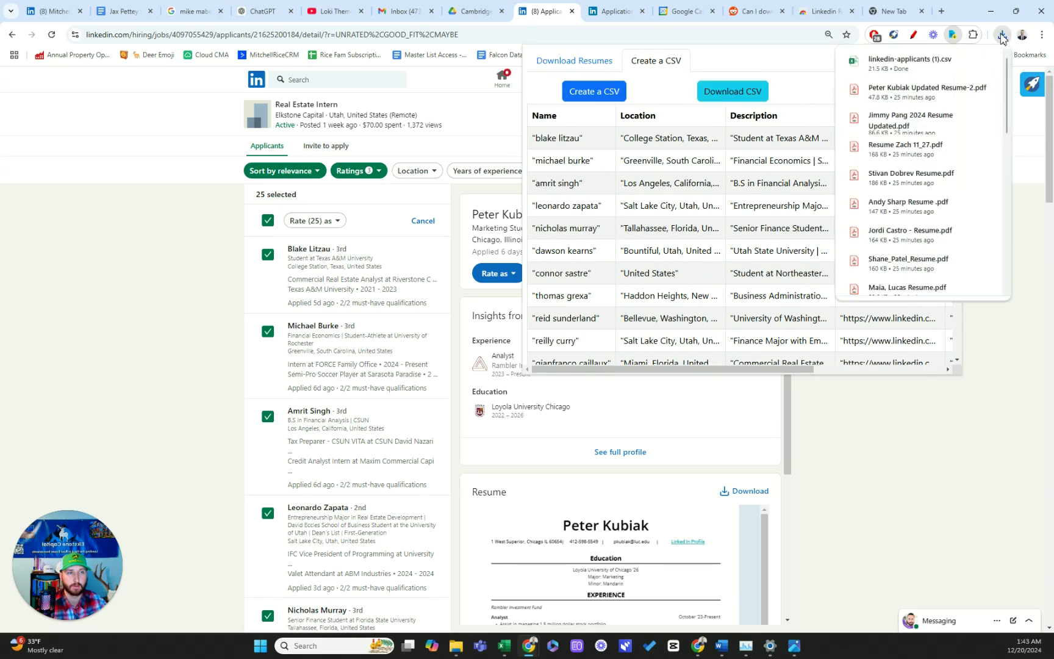
{"action": "left_click", "coordinate": [937, 63]}
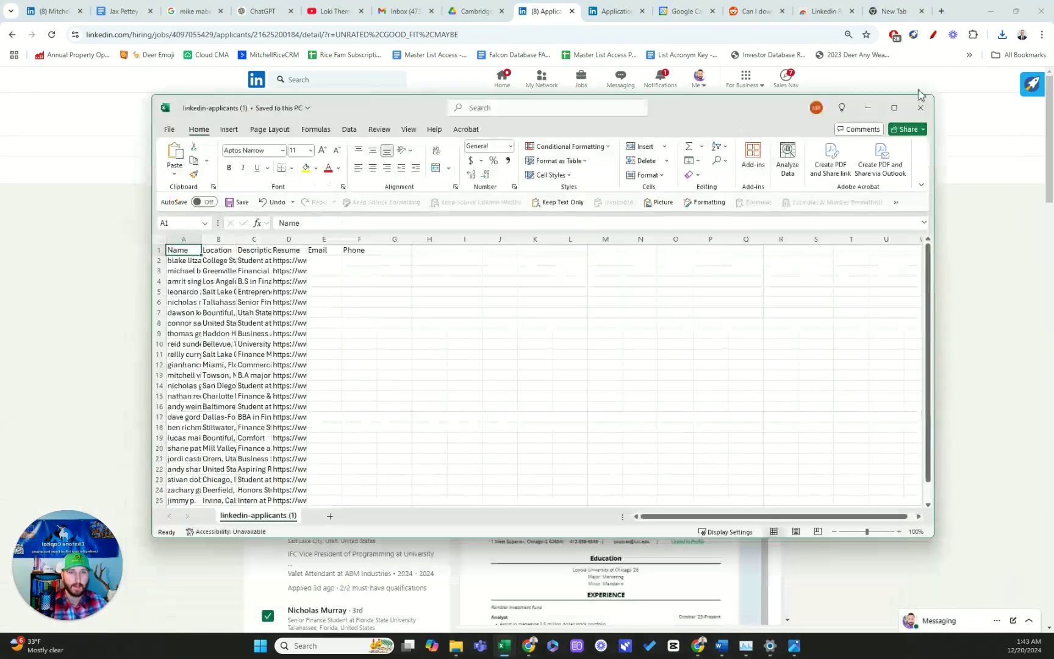
Maximize the linkedin-applicants workbook and AutoFit columns A through F to their contents.
{"action": "left_click", "coordinate": [895, 108]}
{"action": "left_click", "coordinate": [303, 385]}
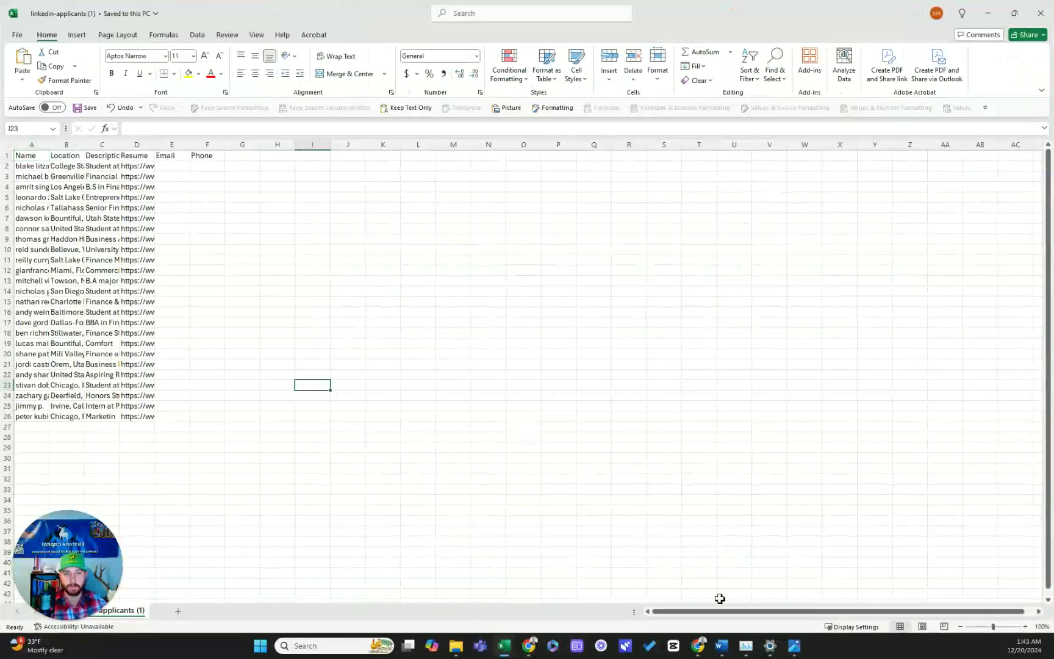
{"action": "left_click_drag", "start_coordinate": [42, 144], "coordinate": [205, 155]}
{"action": "double_click", "coordinate": [120, 145]}
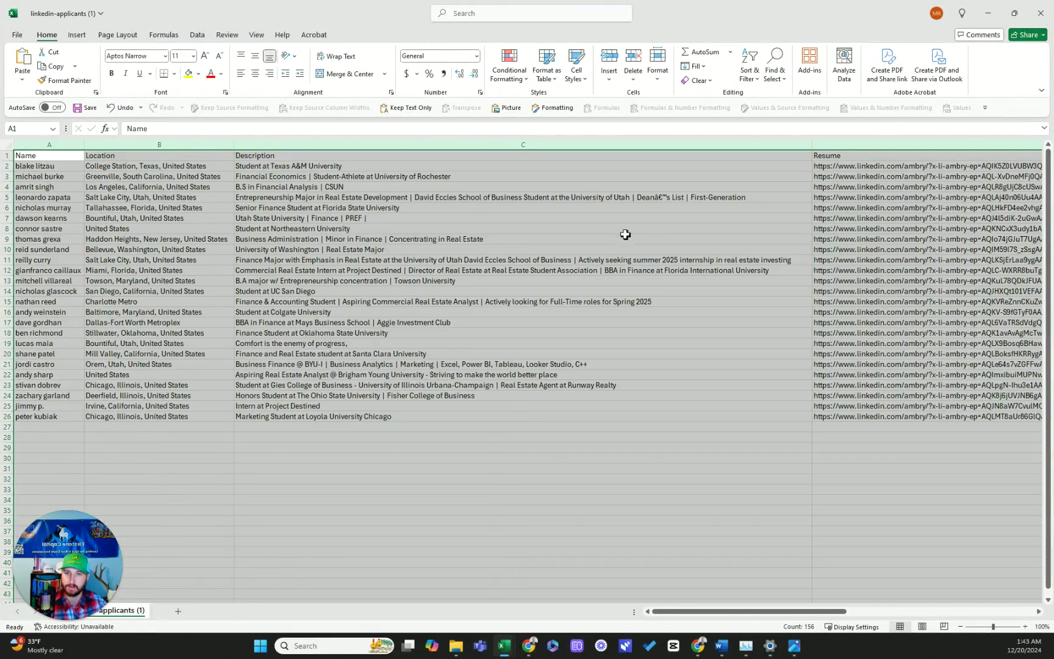
{"action": "left_click", "coordinate": [651, 239]}
{"action": "left_click_drag", "start_coordinate": [769, 622], "coordinate": [362, 564]}
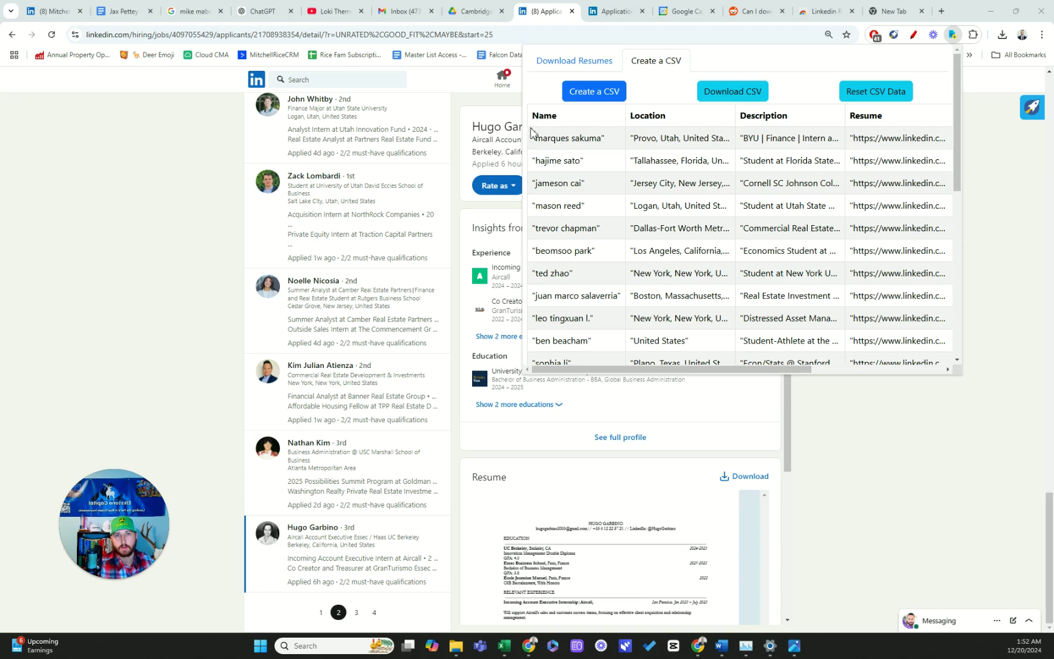
Drag-select the exporter's entire applicant table, including the Email and Phone columns.
{"action": "left_click_drag", "start_coordinate": [562, 141], "coordinate": [1021, 444]}
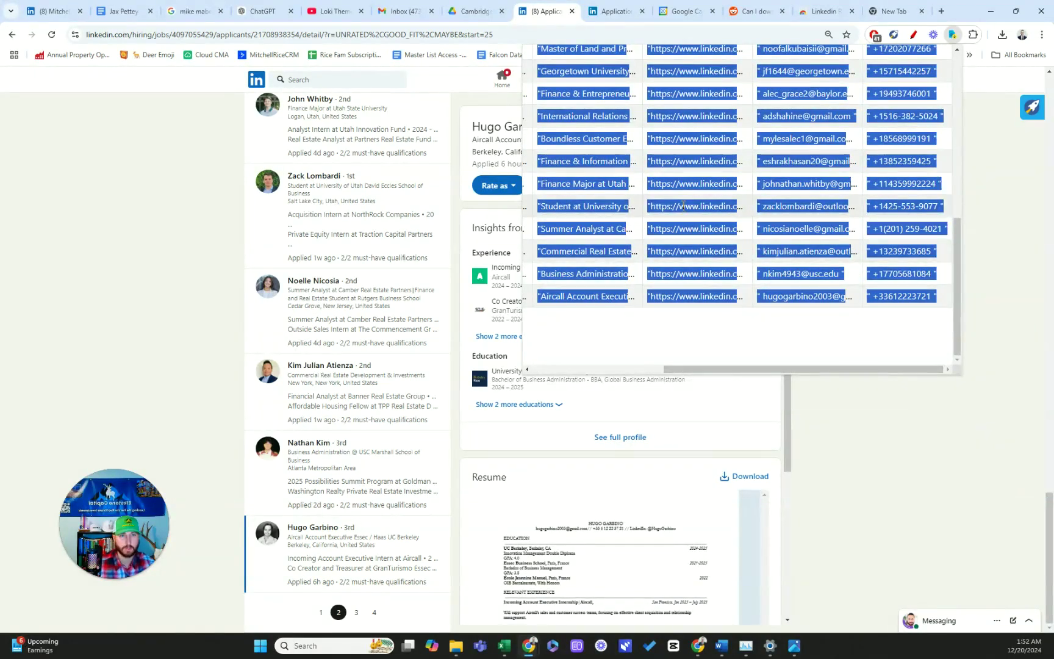
Paste the copied applicant rows into Sheet1 starting at row 27.
{"action": "mouse_move", "coordinate": [504, 646]}
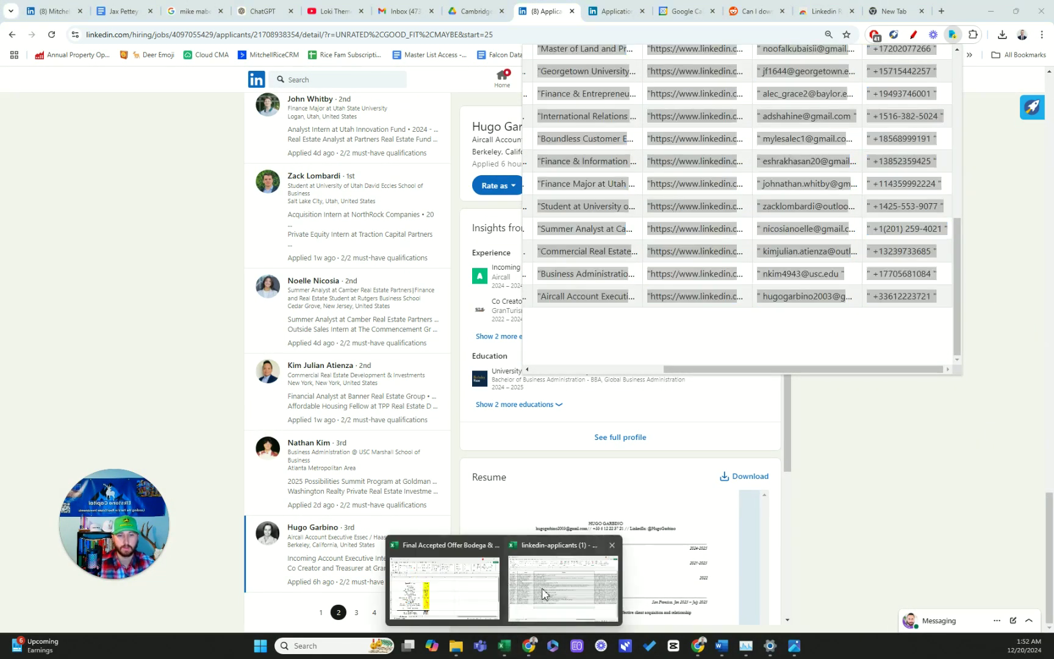
{"action": "left_click", "coordinate": [546, 595]}
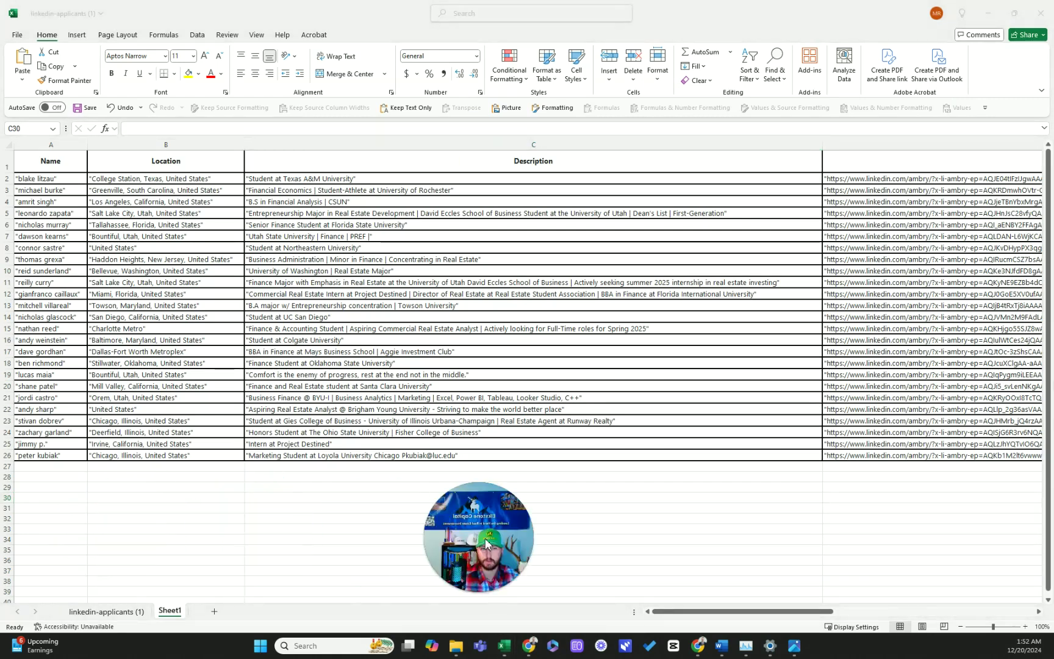
{"action": "left_click", "coordinate": [78, 468]}
{"action": "key", "text": "ctrl+v"}
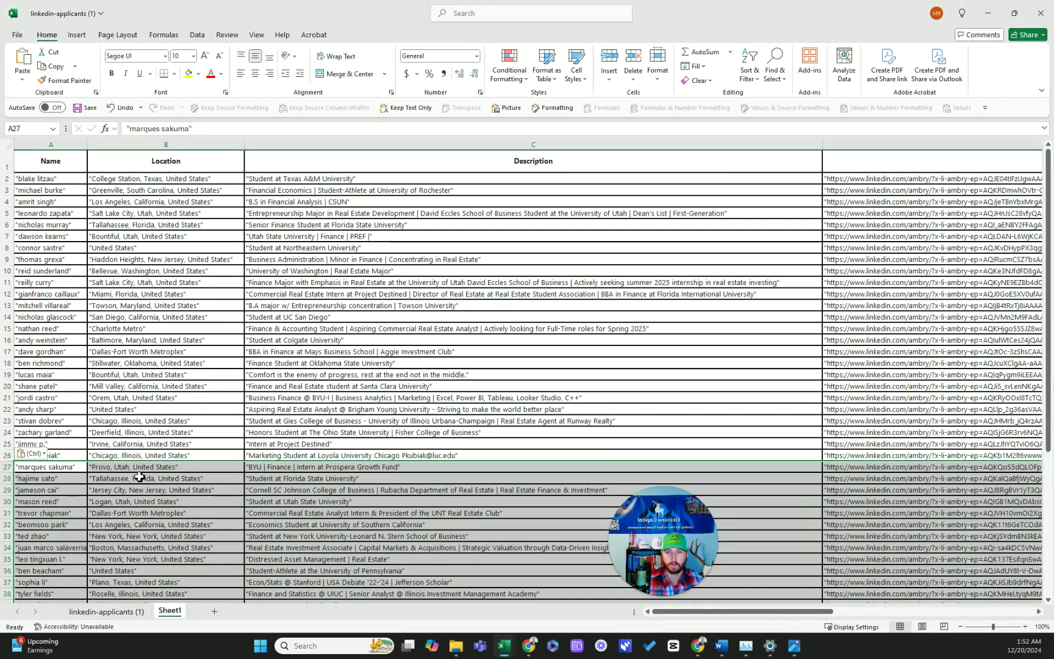
{"action": "left_click", "coordinate": [335, 495]}
{"action": "scroll", "coordinate": [248, 415], "scroll_direction": "down", "scroll_amount": 6}
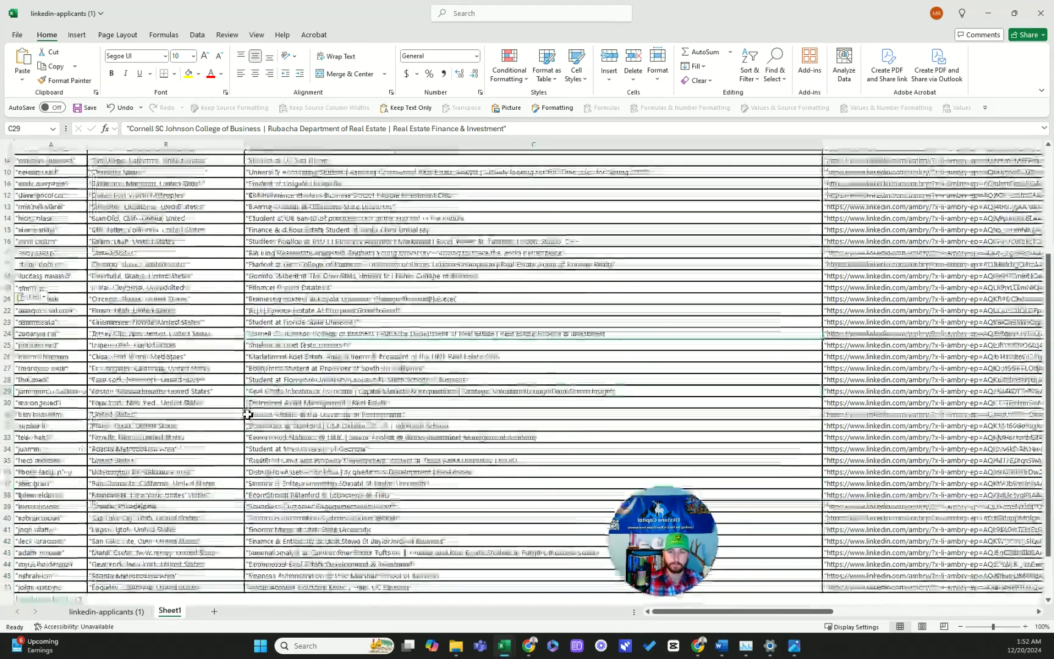
{"action": "scroll", "coordinate": [157, 557], "scroll_direction": "down", "scroll_amount": 2}
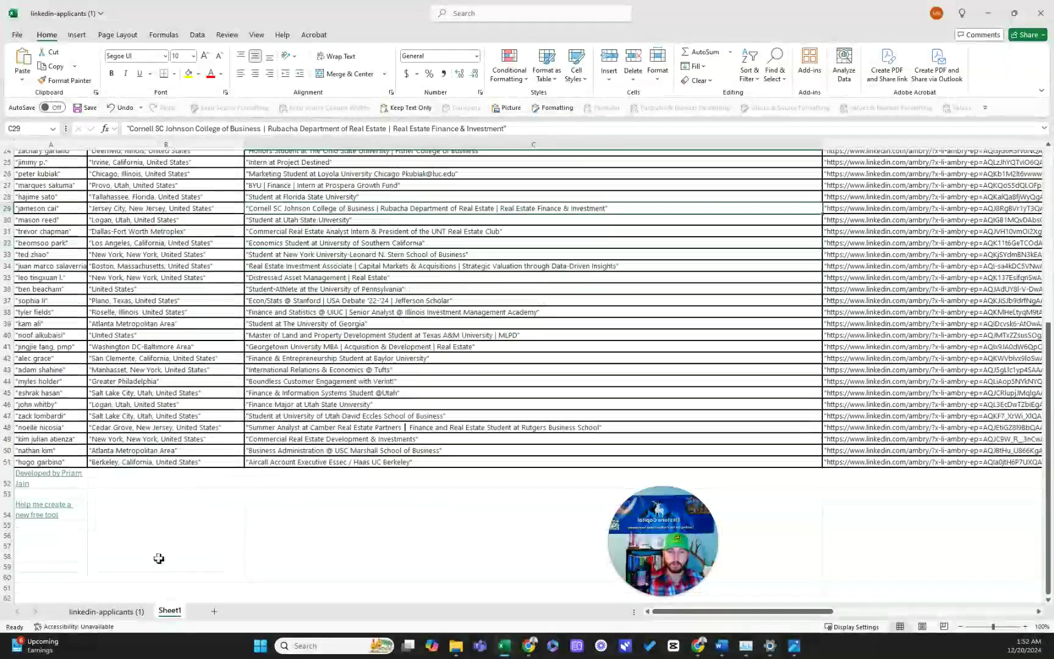
{"action": "left_click", "coordinate": [108, 610]}
{"action": "left_click", "coordinate": [169, 611]}
{"action": "scroll", "coordinate": [222, 505], "scroll_direction": "up", "scroll_amount": 10}
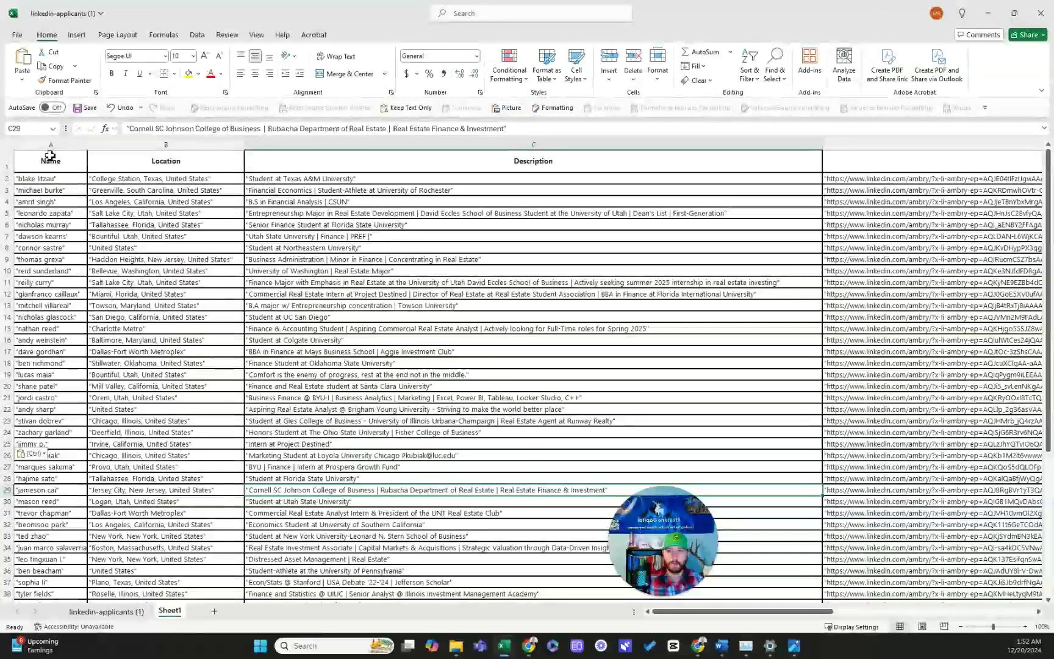
Clear the stray footer text left below the pasted applicant data.
{"action": "left_click_drag", "start_coordinate": [50, 162], "coordinate": [534, 161]}
{"action": "key", "text": "ctrl+Down"}
{"action": "key", "text": "Down"}
{"action": "type", "text": "Developed by Priam Jain Help me create a new free tool"}
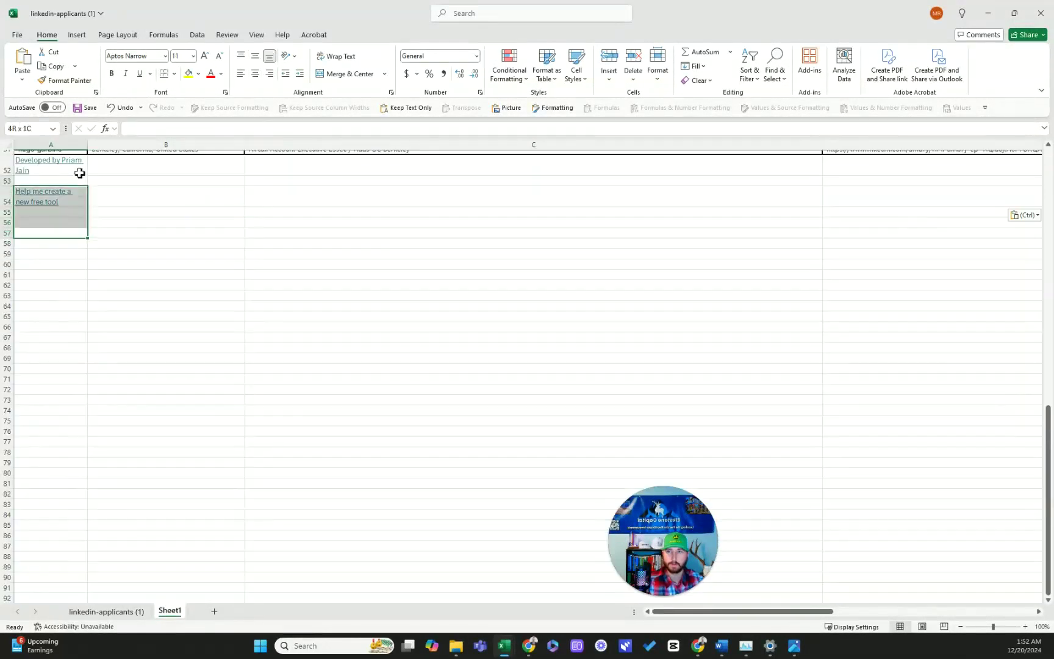
{"action": "scroll", "coordinate": [80, 175], "scroll_direction": "up", "scroll_amount": 10}
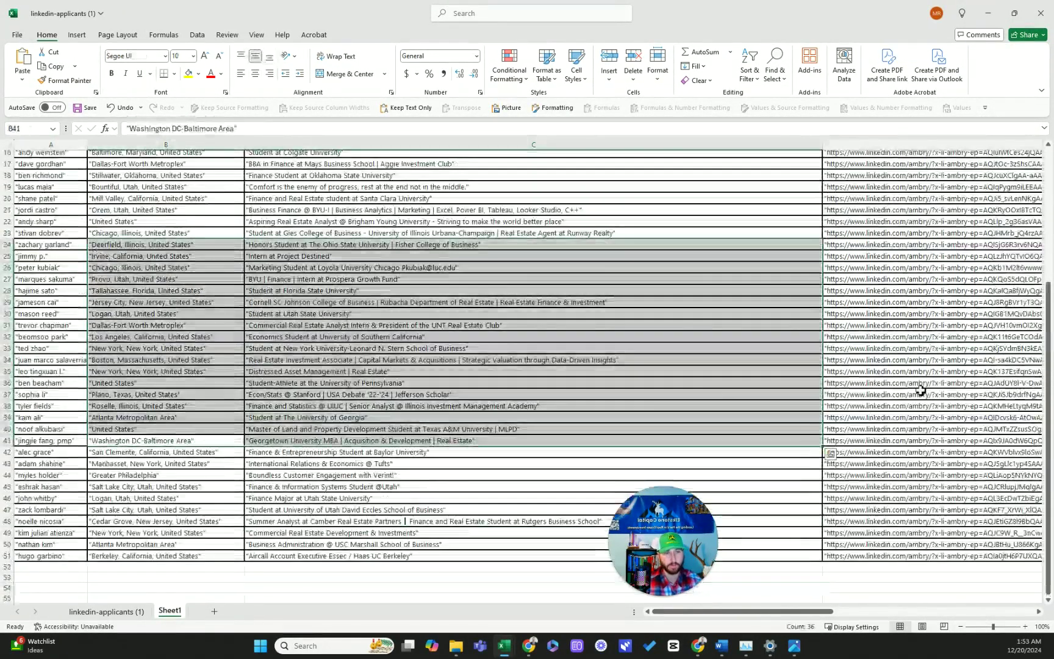
{"action": "left_click_drag", "start_coordinate": [854, 611], "coordinate": [946, 615]}
Delete the Resume link column D so Email and Phone move to columns D and E.
{"action": "scroll", "coordinate": [323, 338], "scroll_direction": "up", "scroll_amount": 5}
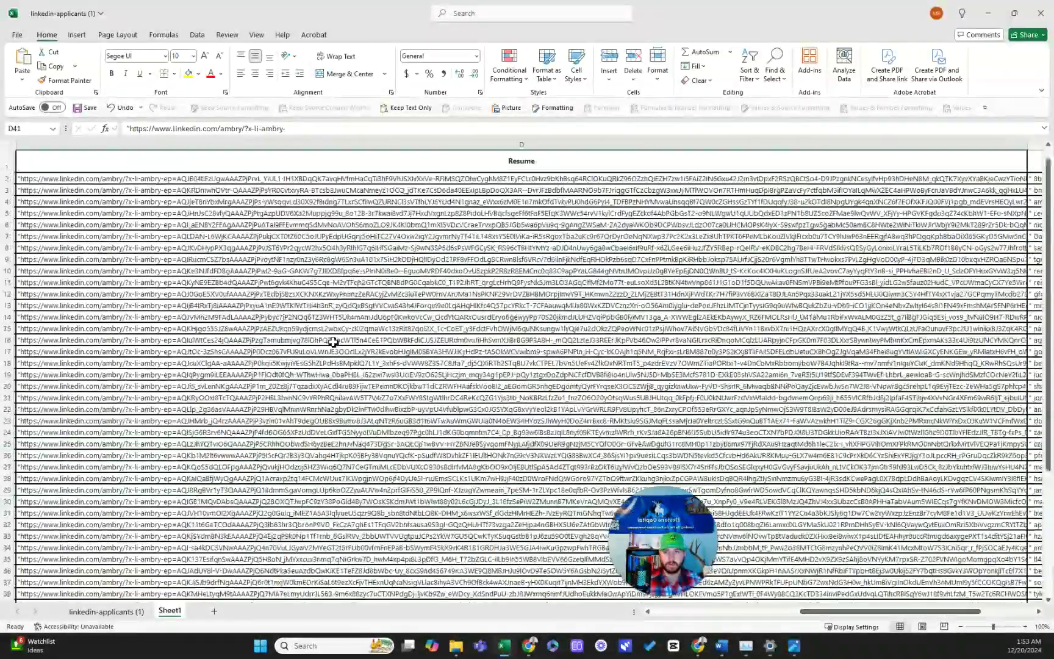
{"action": "left_click", "coordinate": [336, 162]}
{"action": "left_click", "coordinate": [346, 145]}
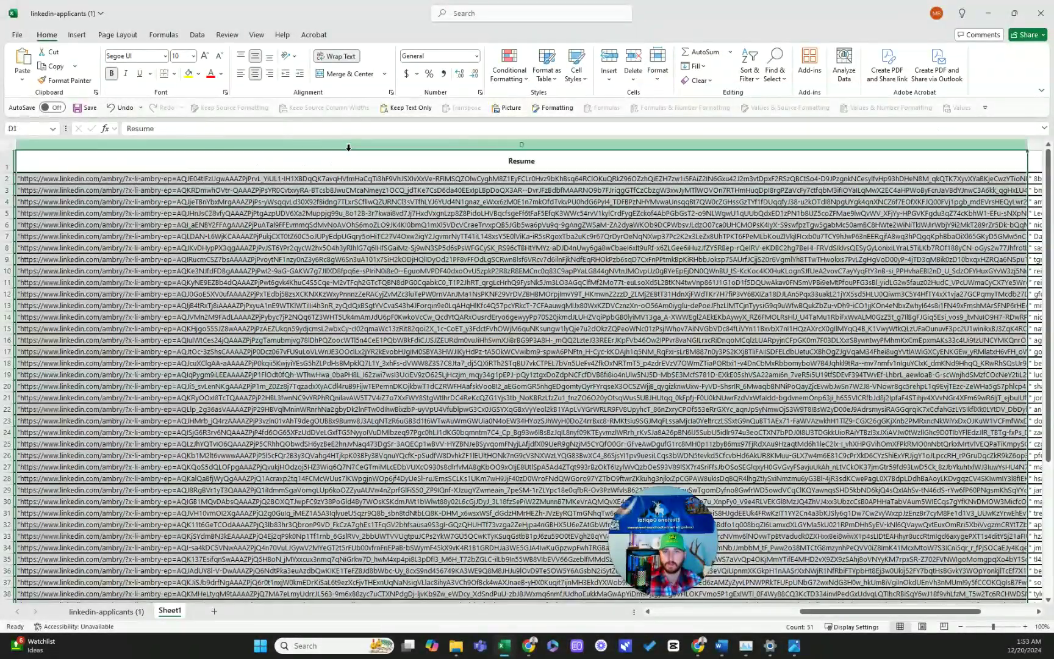
{"action": "left_click_drag", "start_coordinate": [850, 611], "coordinate": [807, 610]}
{"action": "left_click", "coordinate": [427, 283]}
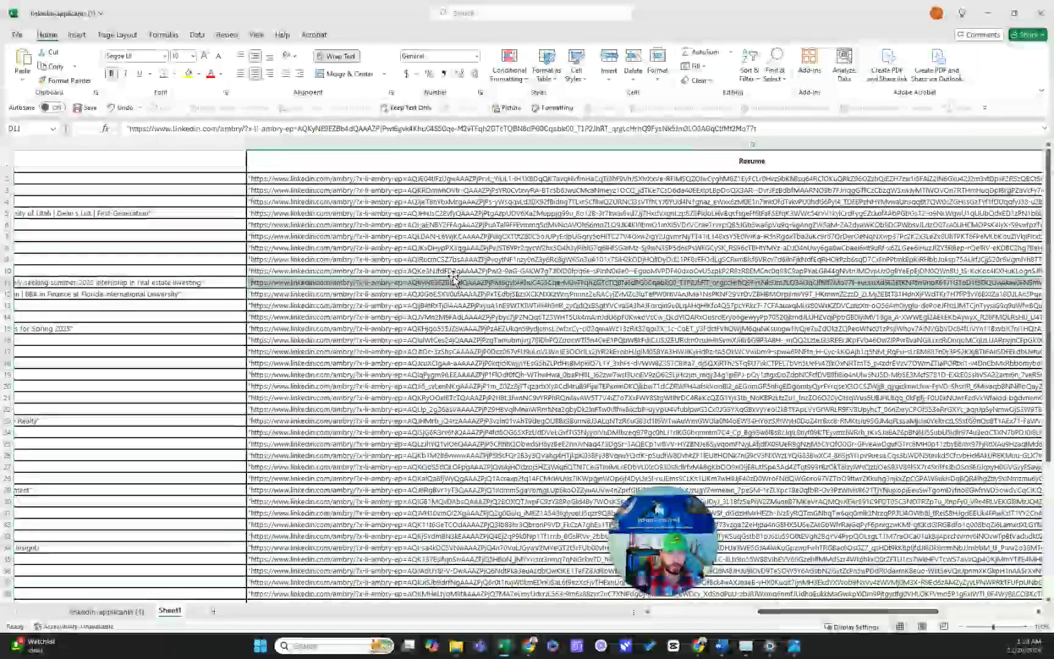
{"action": "left_click", "coordinate": [418, 147]}
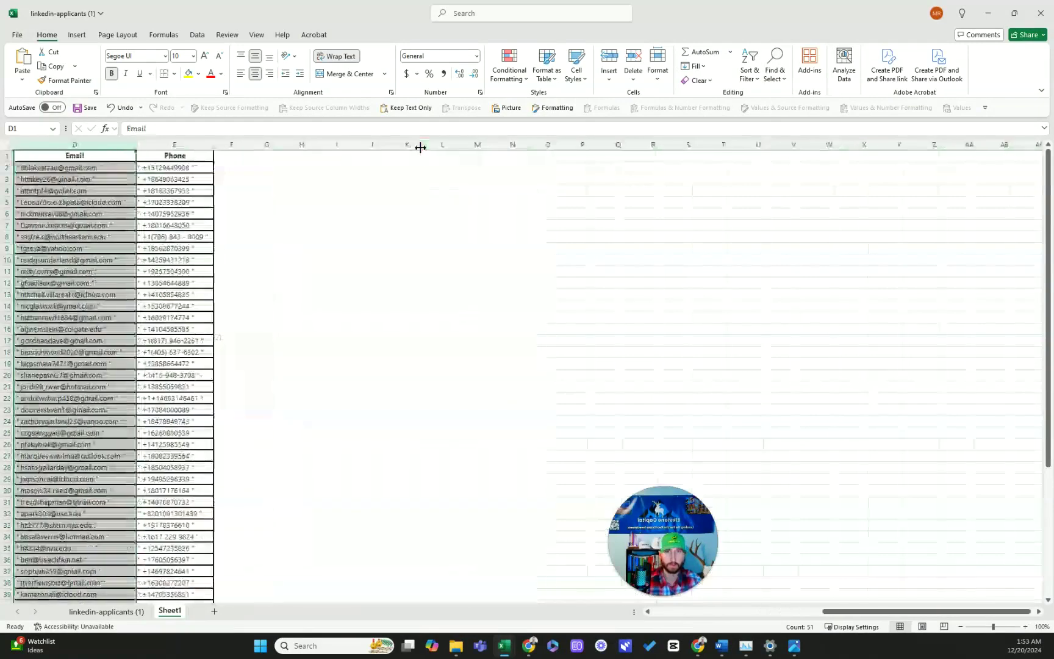
{"action": "left_click", "coordinate": [515, 295]}
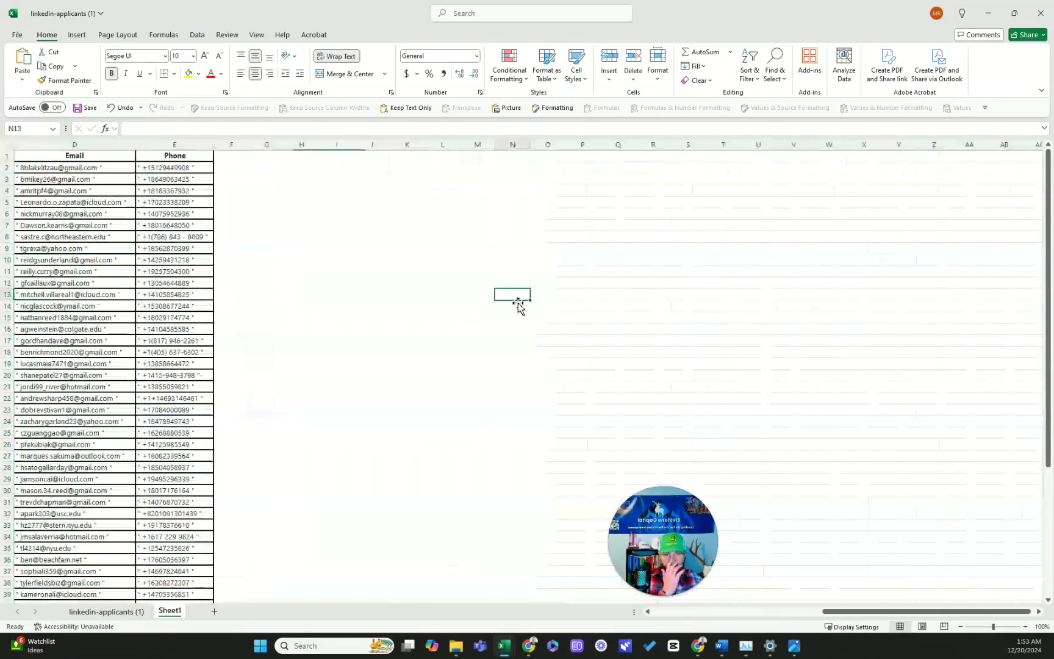
Bulk-download all applicants' resumes with Linkedin Resume Exporter and show the downloaded PDFs.
{"action": "left_click_drag", "start_coordinate": [883, 611], "coordinate": [714, 611]}
{"action": "key", "text": "alt+Tab"}
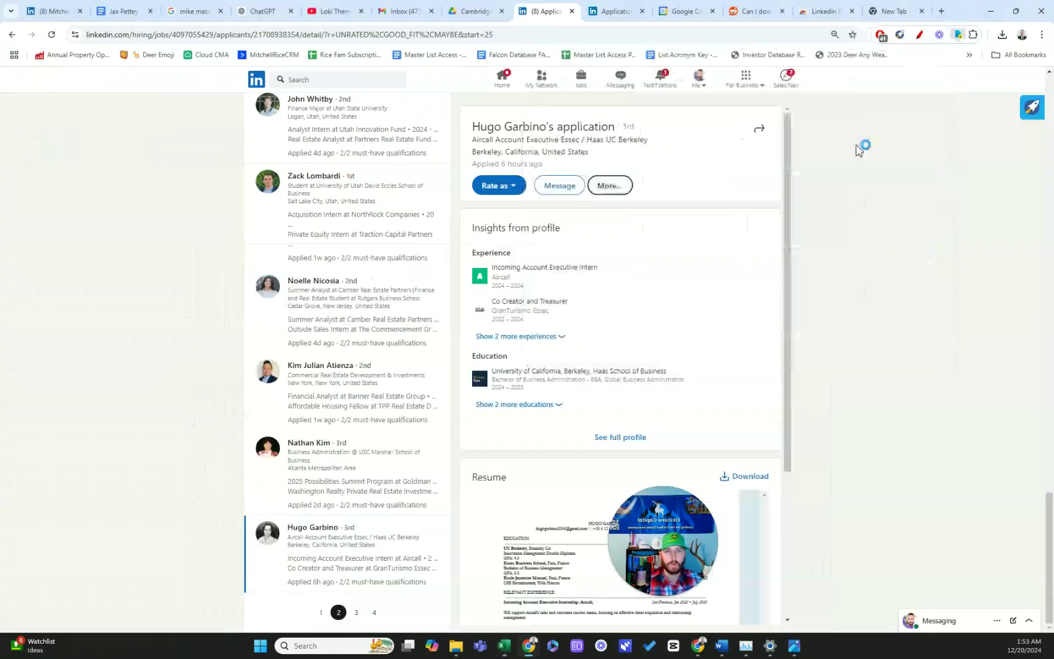
{"action": "scroll", "coordinate": [751, 425], "scroll_direction": "up", "scroll_amount": 3}
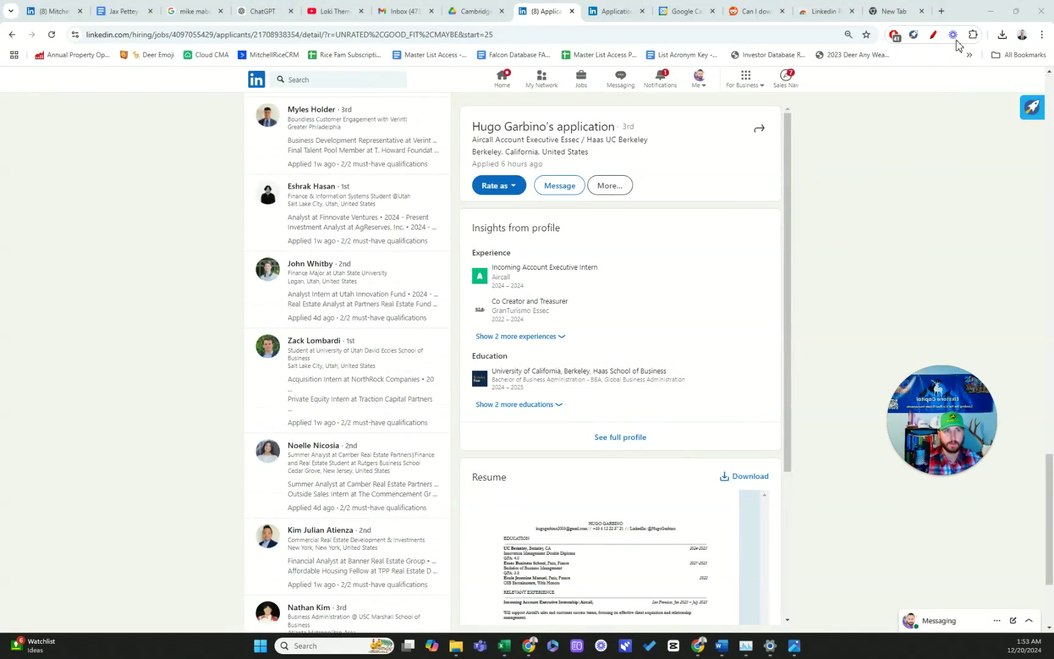
{"action": "left_click", "coordinate": [975, 38]}
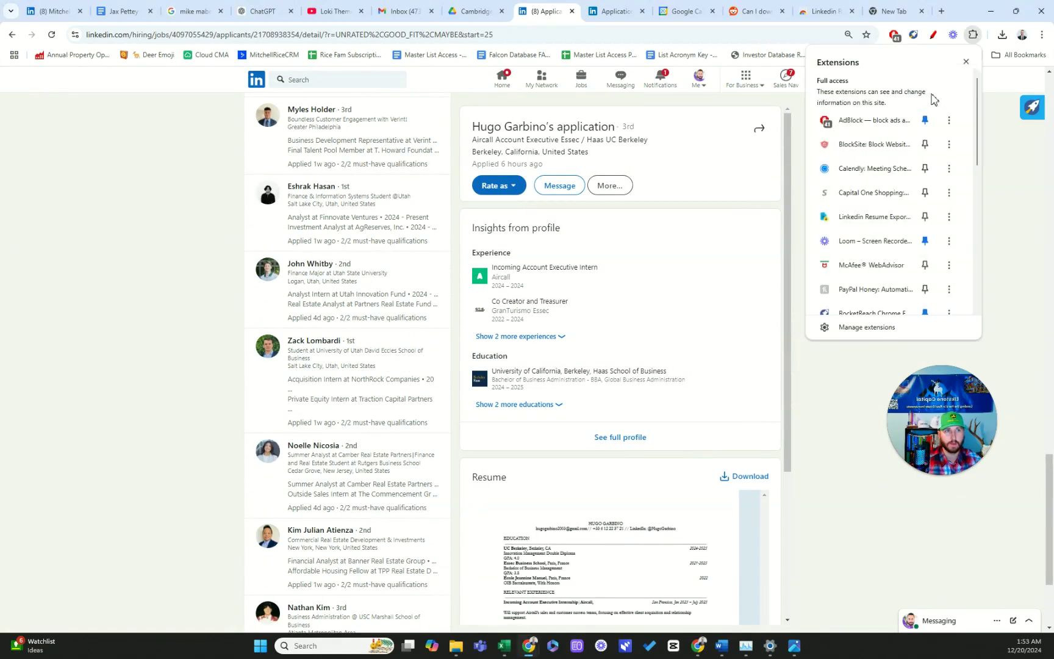
{"action": "left_click", "coordinate": [878, 215]}
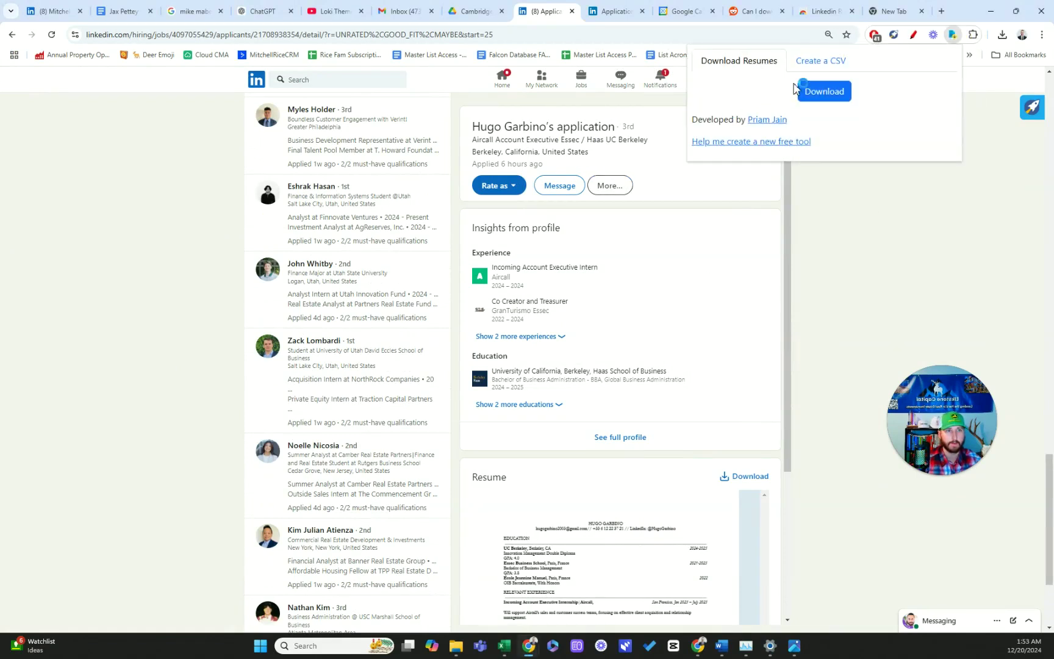
{"action": "left_click", "coordinate": [815, 93]}
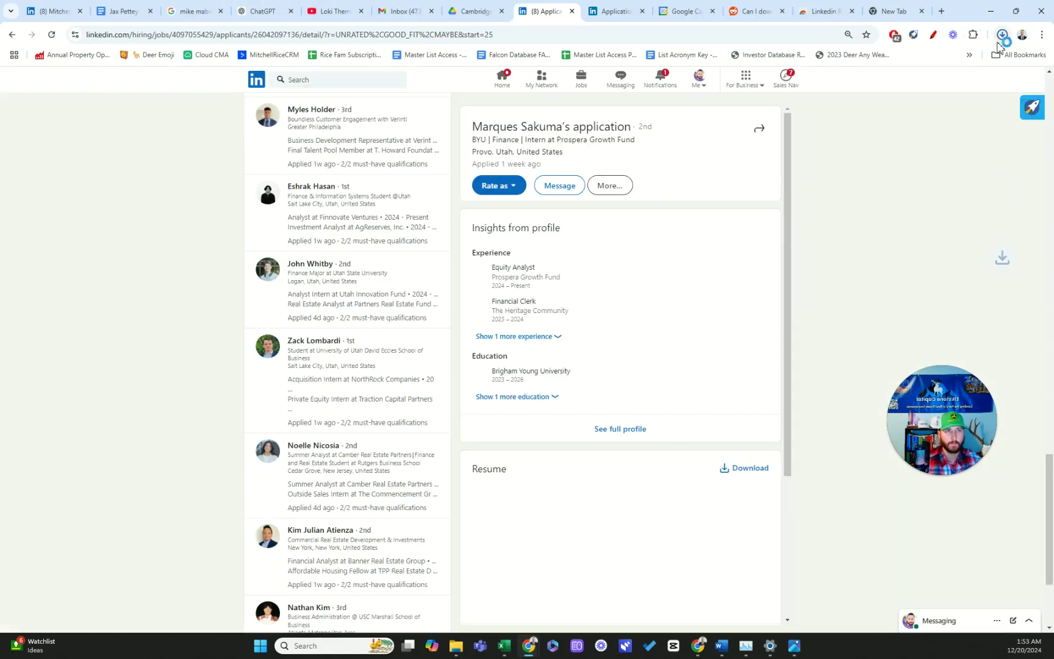
{"action": "left_click", "coordinate": [1003, 35]}
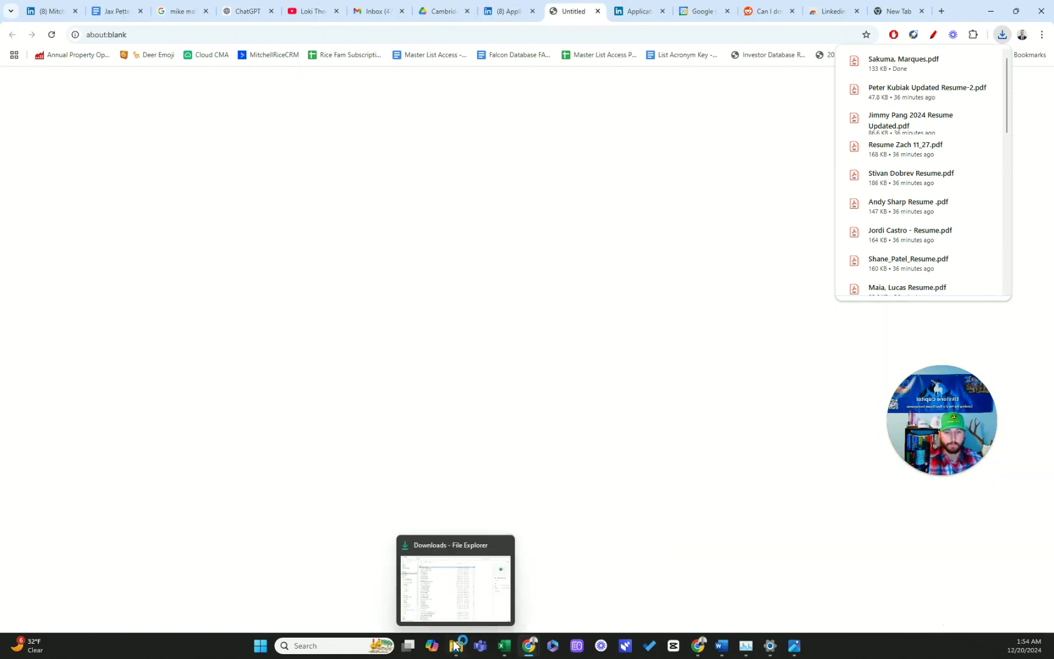
{"action": "left_click", "coordinate": [456, 646]}
{"action": "left_click", "coordinate": [118, 173]}
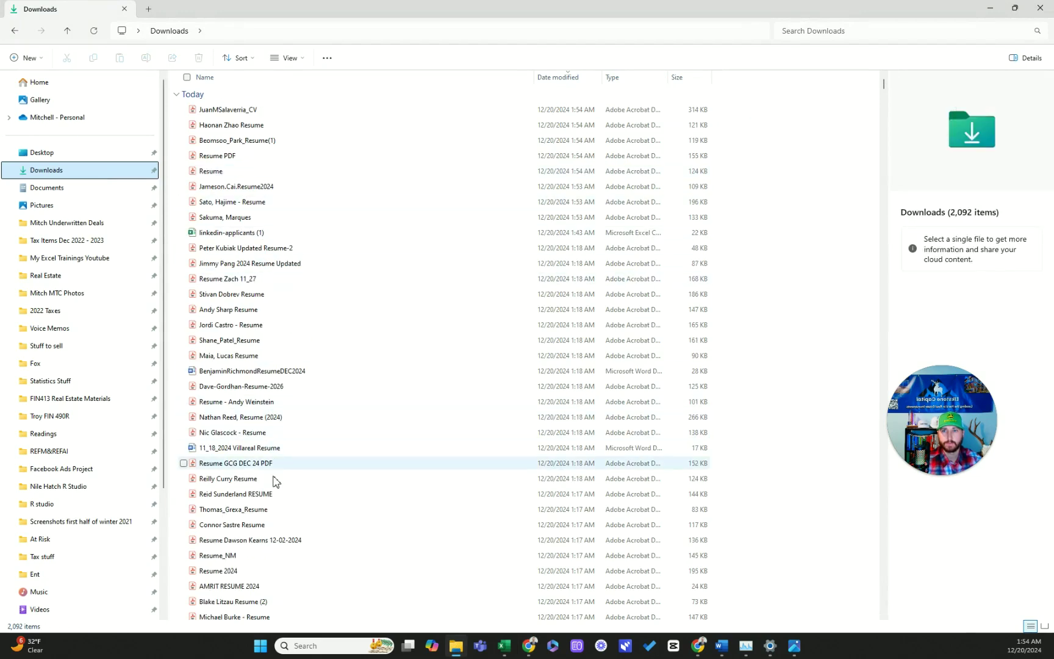
{"action": "scroll", "coordinate": [283, 585], "scroll_direction": "down", "scroll_amount": 1}
{"action": "scroll", "coordinate": [282, 583], "scroll_direction": "down", "scroll_amount": 1}
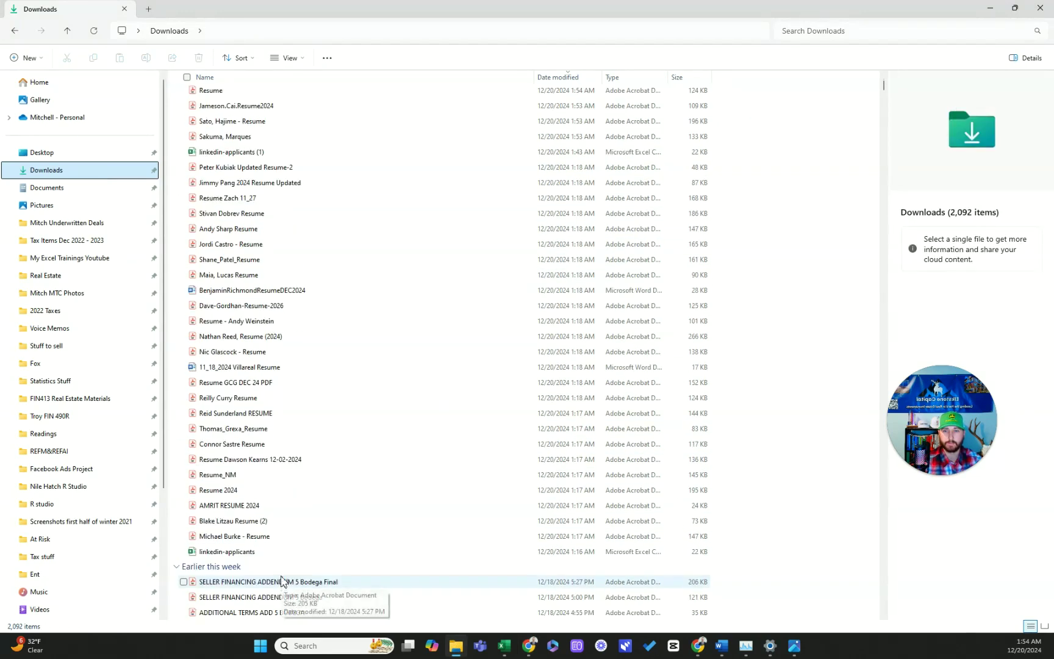
{"action": "scroll", "coordinate": [277, 540], "scroll_direction": "up", "scroll_amount": 2}
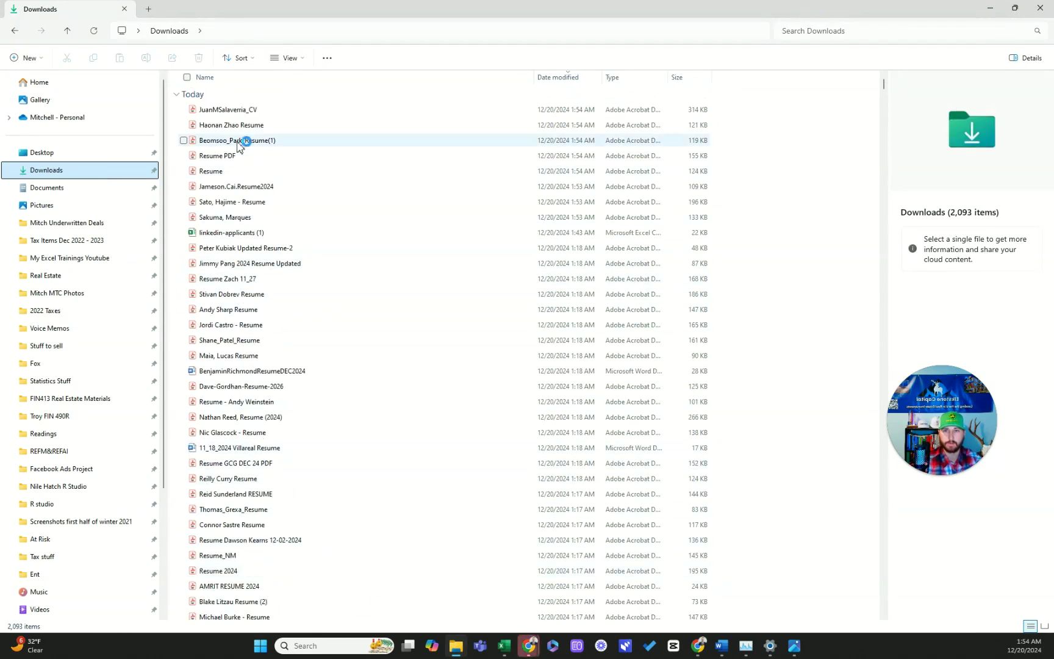
{"action": "key", "text": "alt+Tab"}
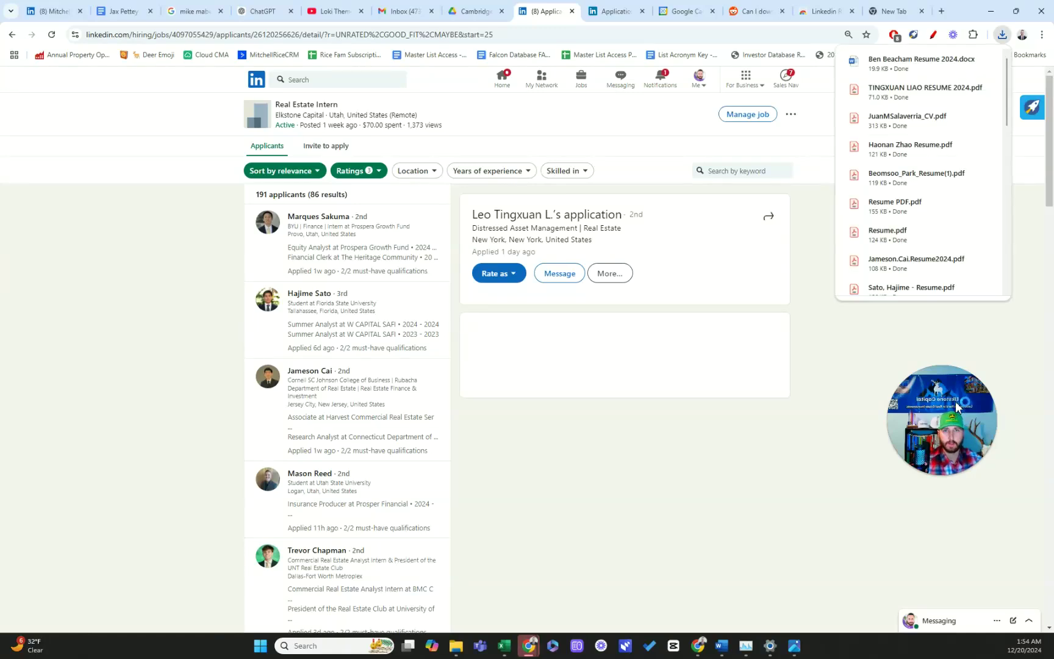